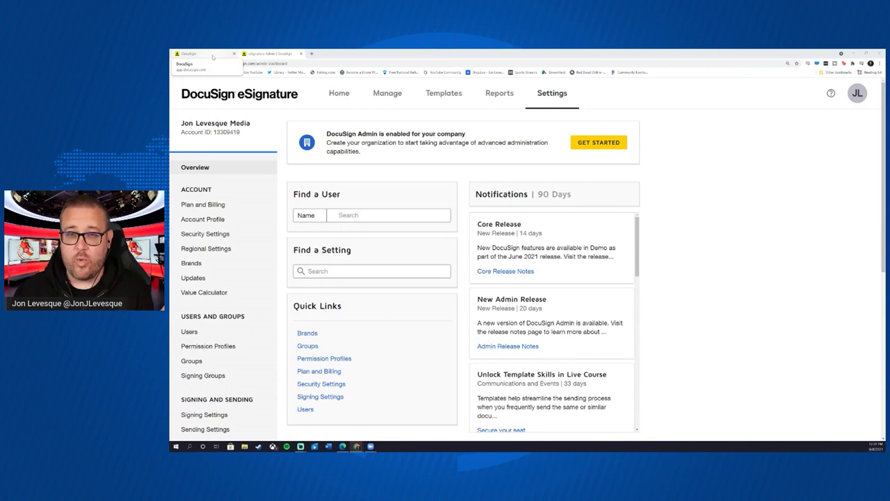
# - From the eSignature home page, open the My Profile page via the avatar menu
pyautogui.click(213, 57)
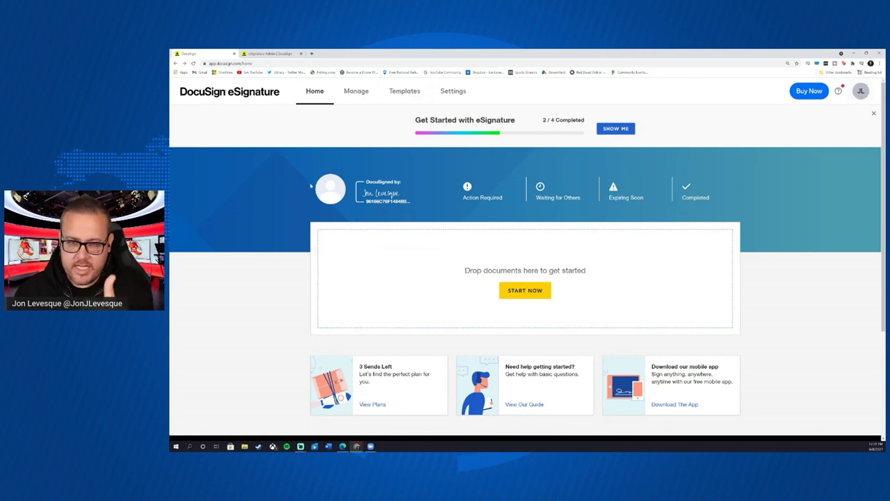
pyautogui.click(861, 91)
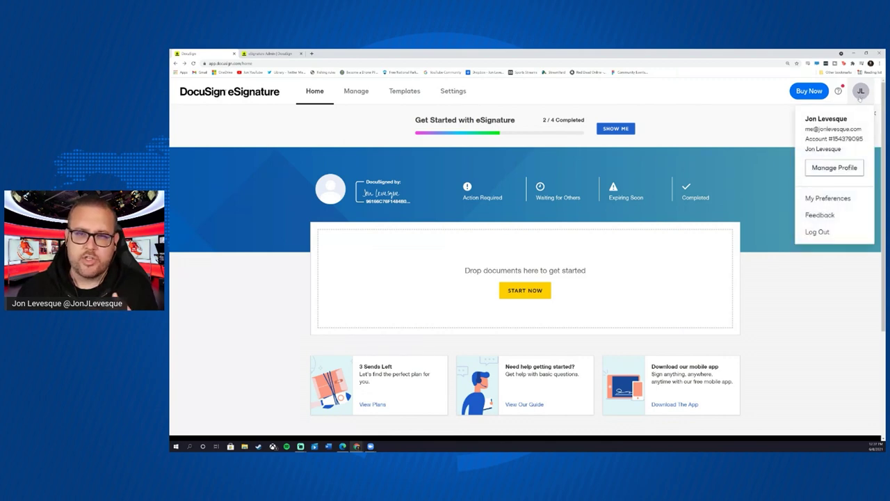
pyautogui.click(834, 169)
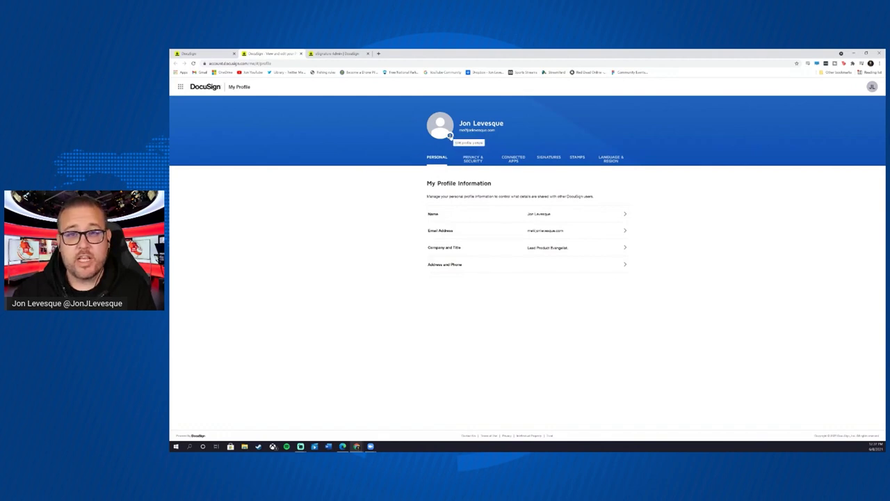
# - Upload the portrait photo as the profile picture, then close the My Profile tab
pyautogui.click(449, 136)
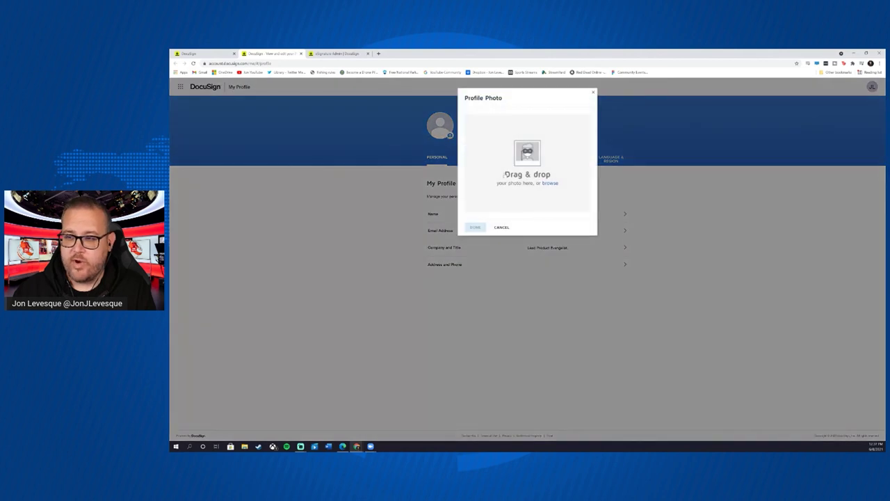
pyautogui.click(549, 183)
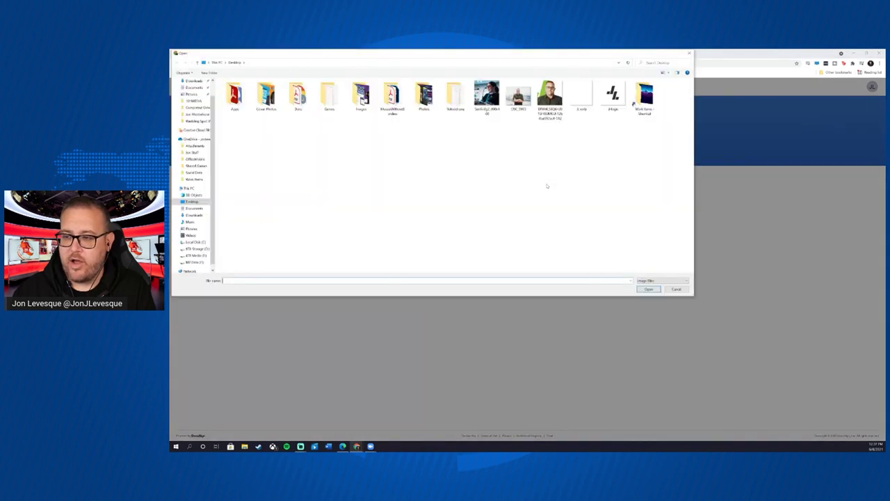
pyautogui.doubleClick(550, 97)
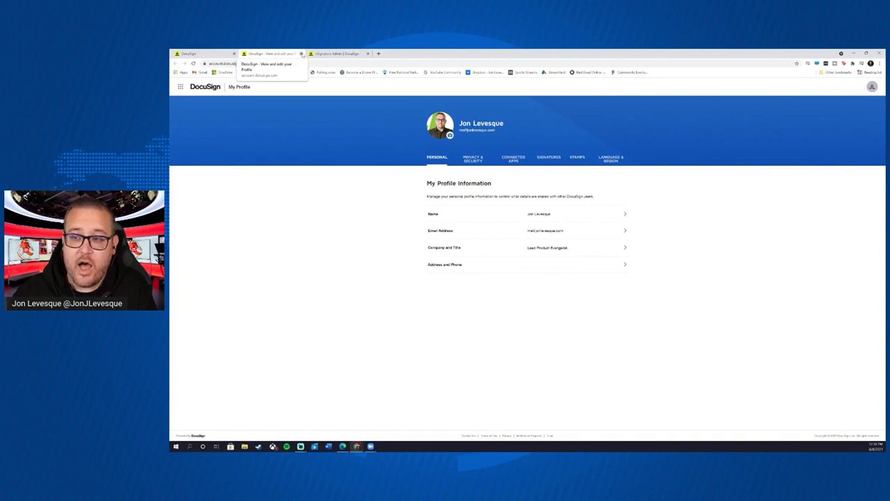
pyautogui.click(301, 54)
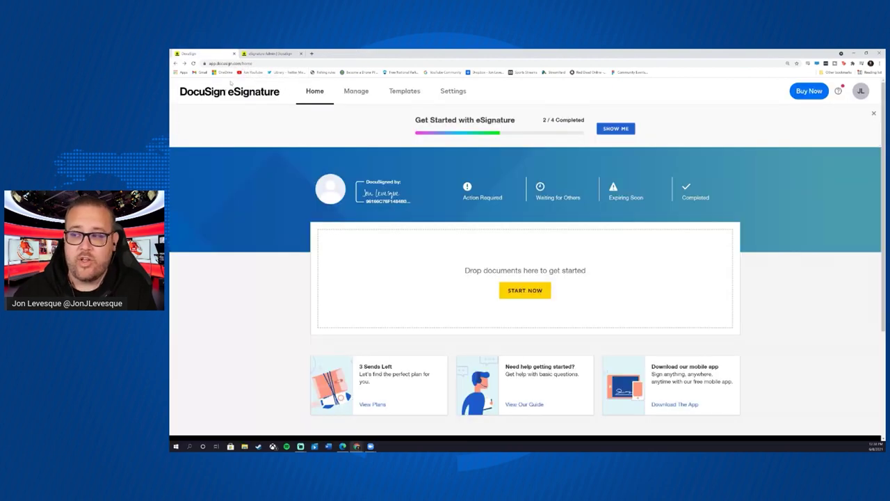
# - Reload the Home page to show the new photo, then go to the eSignature Admin settings
pyautogui.click(193, 64)
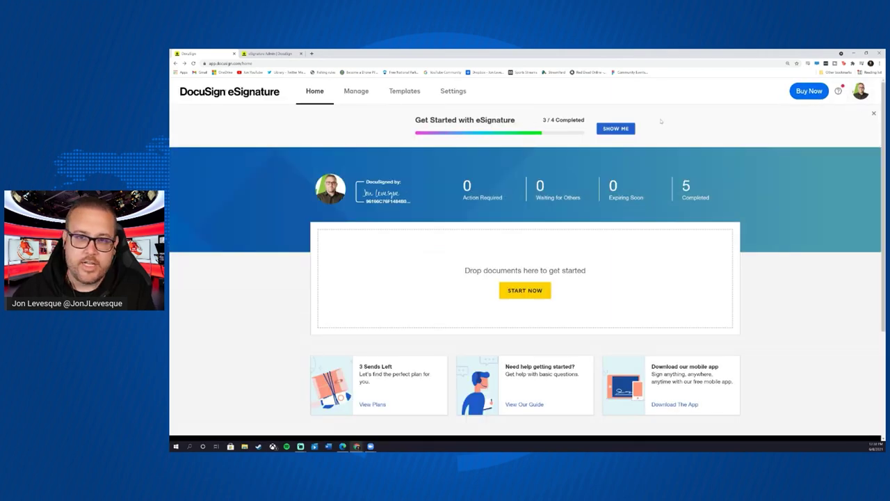
pyautogui.click(276, 55)
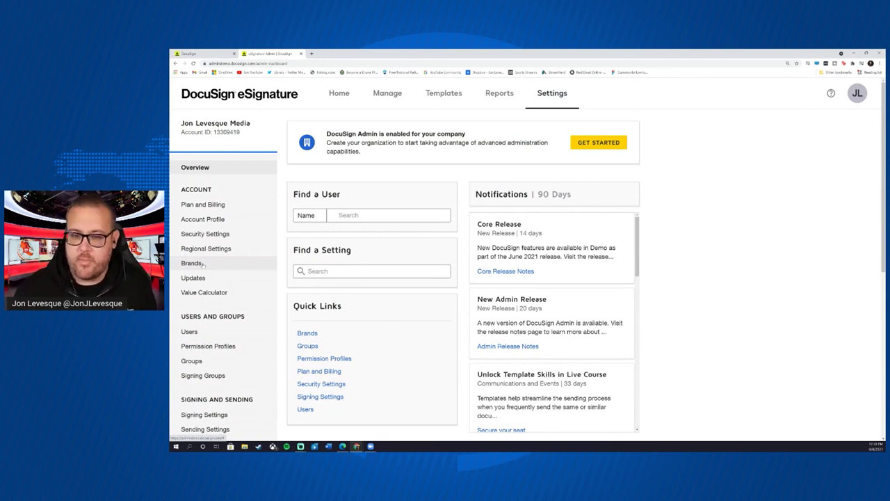
# - Create a new brand under Brands with a short placeholder name 'J'
pyautogui.click(201, 264)
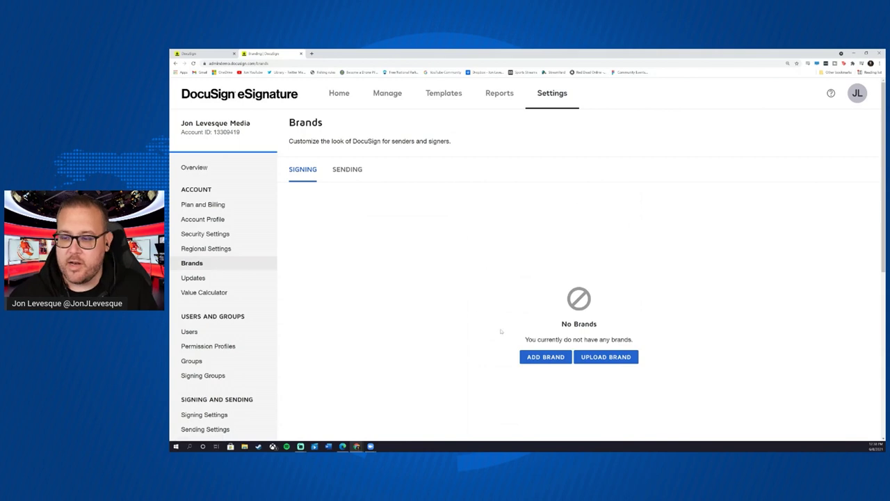
pyautogui.click(545, 359)
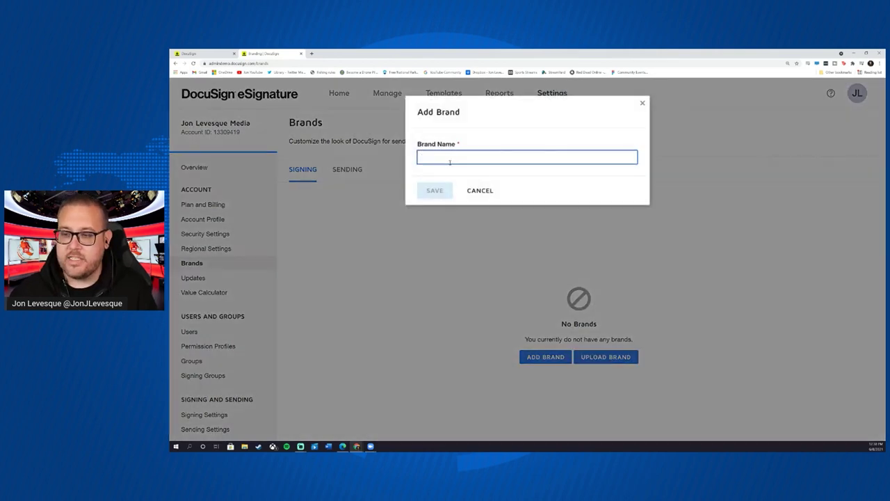
pyautogui.write('JL')
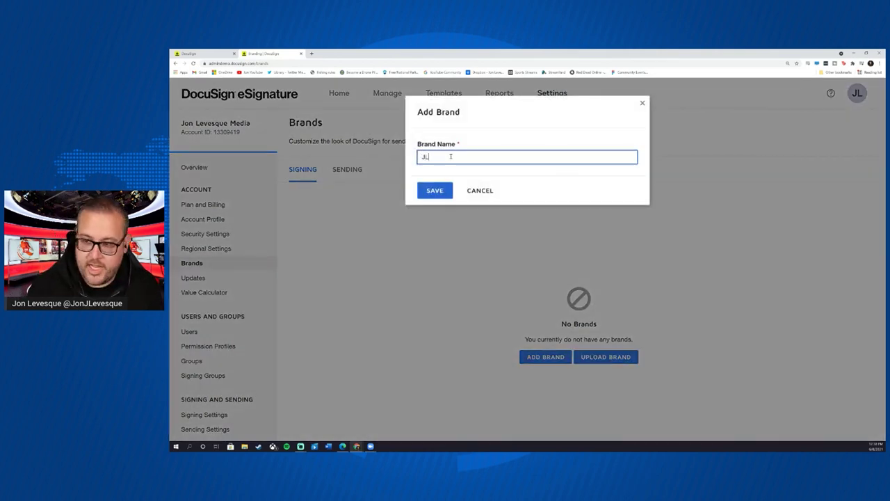
pyautogui.click(434, 191)
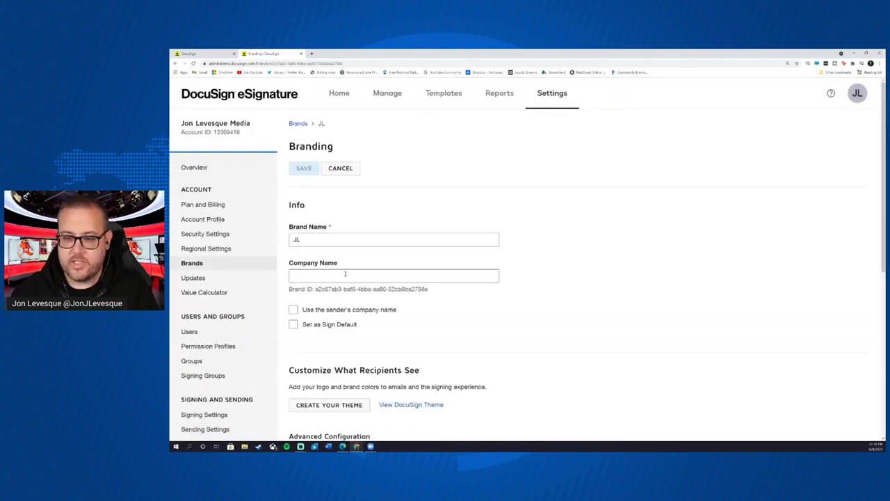
# - Fill in the brand's company name, set it as signing default, and rename it to the full name
pyautogui.click(345, 274)
pyautogui.write('Jon Lev')
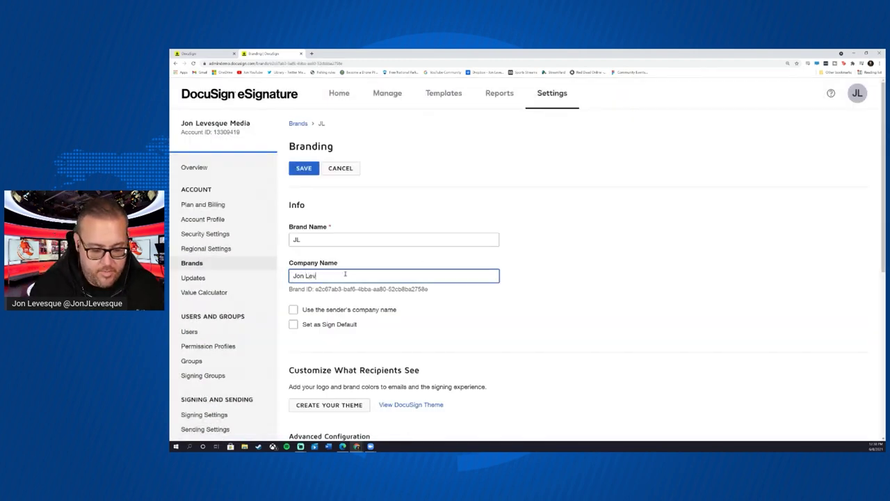
pyautogui.write('esque Media')
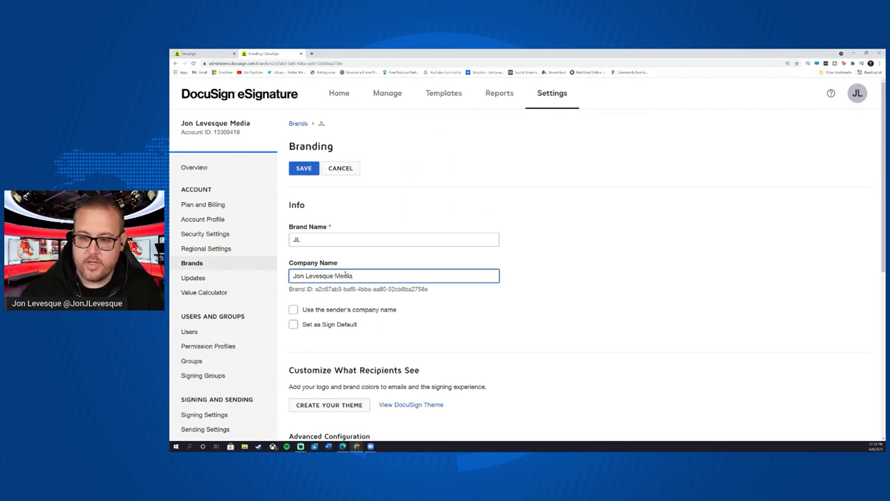
pyautogui.scroll(-2, 420, 270)
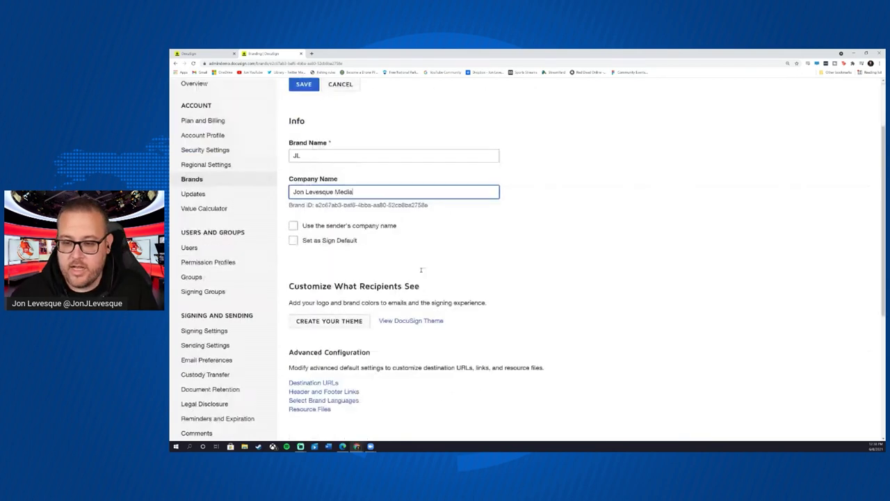
pyautogui.click(293, 240)
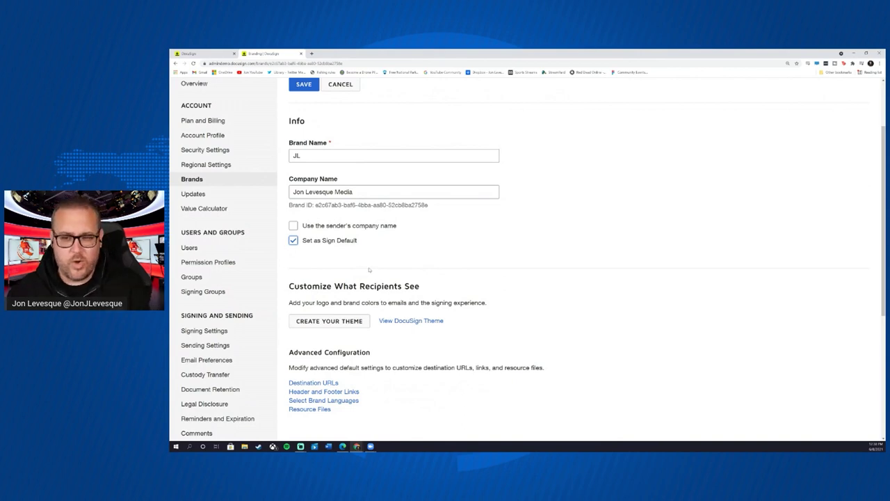
pyautogui.click(309, 155)
pyautogui.press('BackSpace')
pyautogui.press('BackSpace')
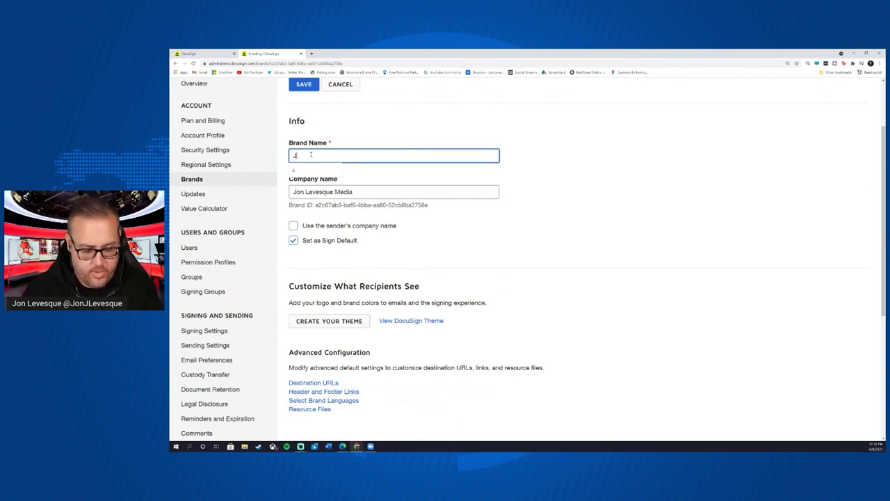
pyautogui.write('Jon Levesque')
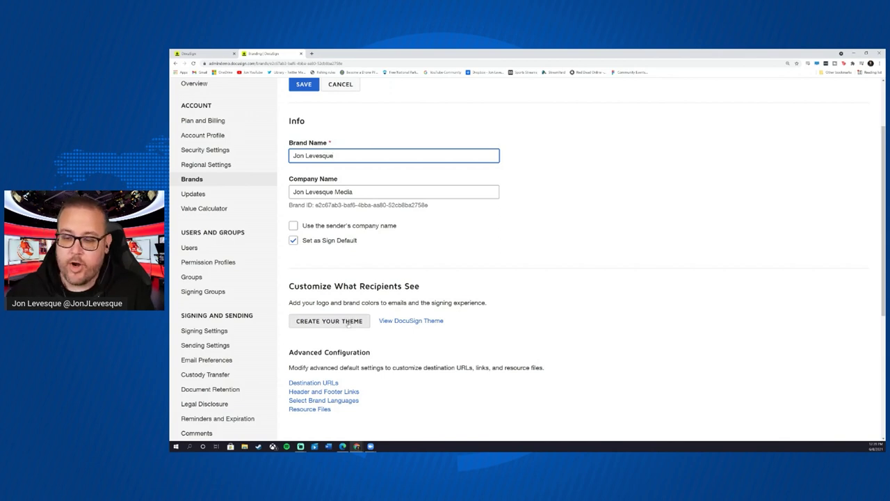
pyautogui.click(348, 323)
# - Upload the same logo file as both the signing logo and the email logo
pyautogui.moveTo(347, 216)
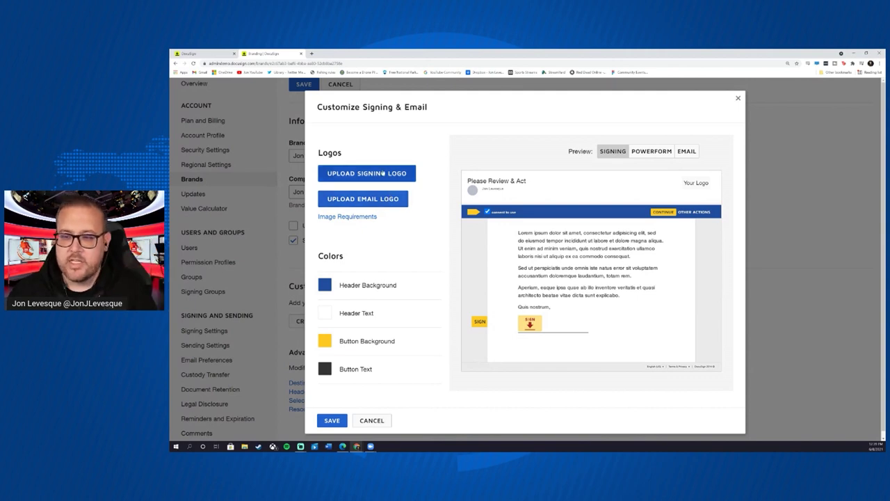
pyautogui.click(384, 174)
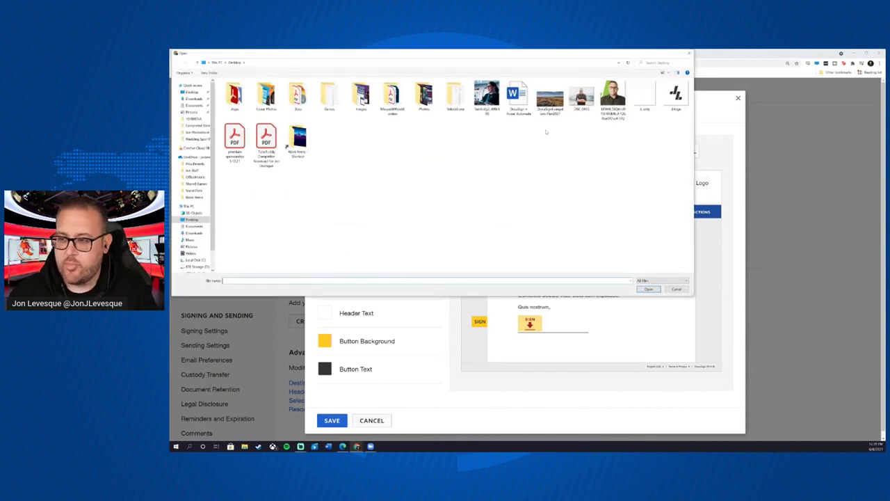
pyautogui.click(675, 94)
pyautogui.doubleClick(675, 94)
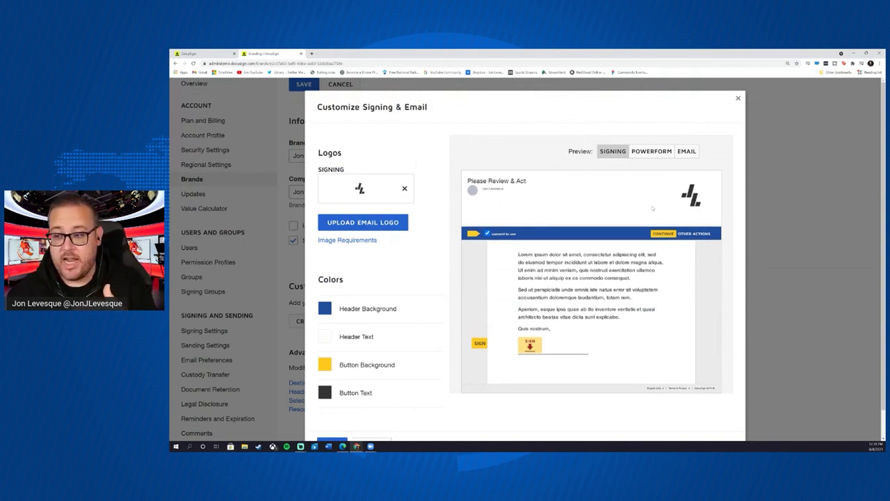
pyautogui.click(359, 223)
pyautogui.click(676, 96)
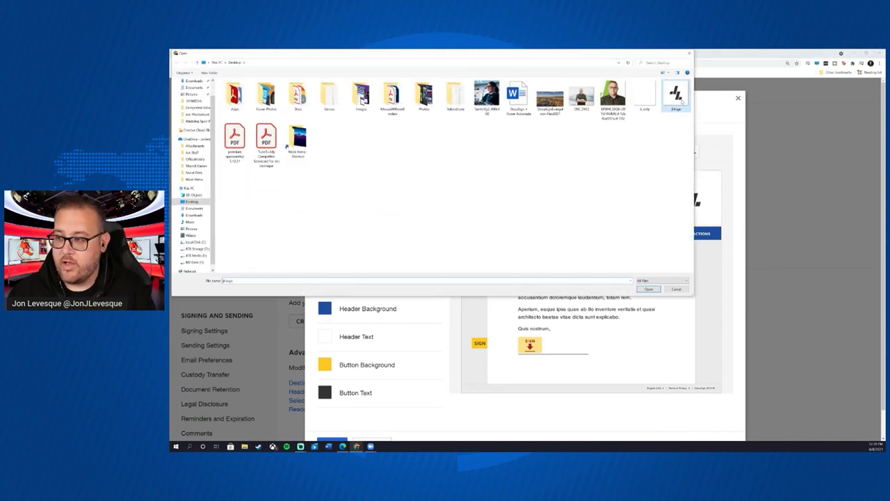
pyautogui.doubleClick(677, 95)
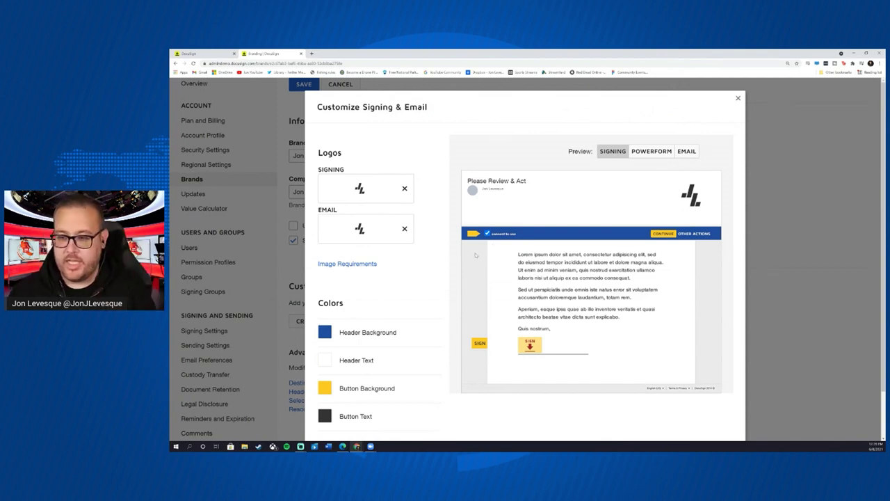
pyautogui.moveTo(367, 265)
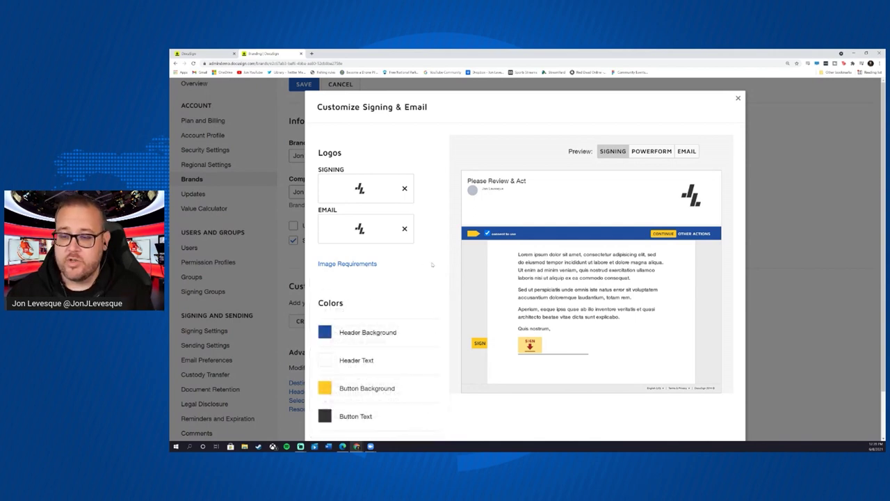
pyautogui.scroll(-1, 430, 261)
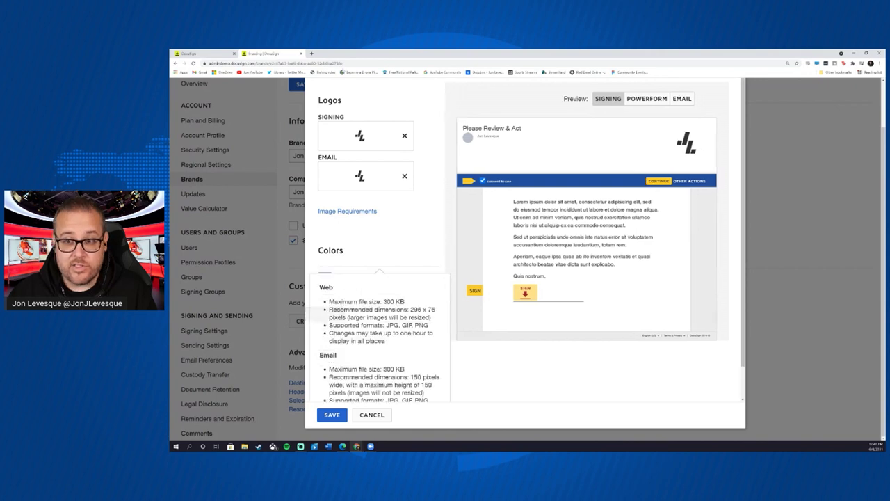
# - Open the presenter's personal website in a new browser tab
pyautogui.click(312, 53)
pyautogui.write('jonlevesque.com')
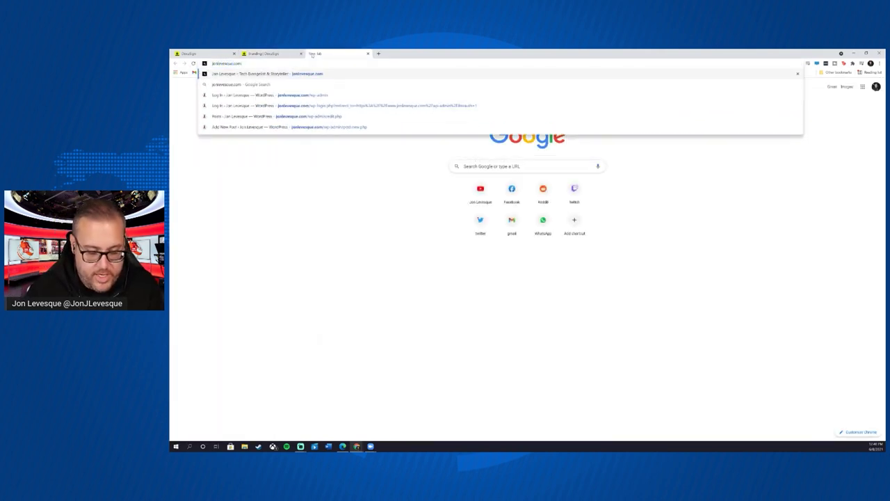
pyautogui.press('Return')
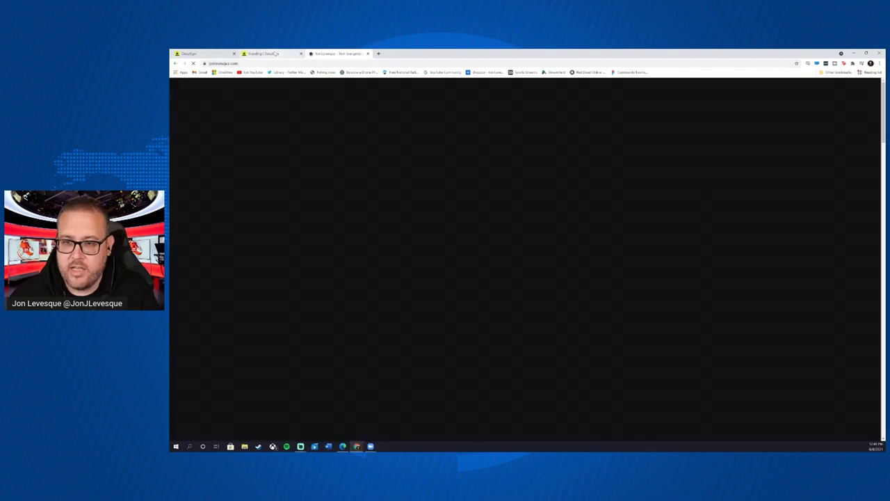
# - Sample a header background colour (#9e4e20) with the eyedropper, using the website as reference
pyautogui.click(277, 53)
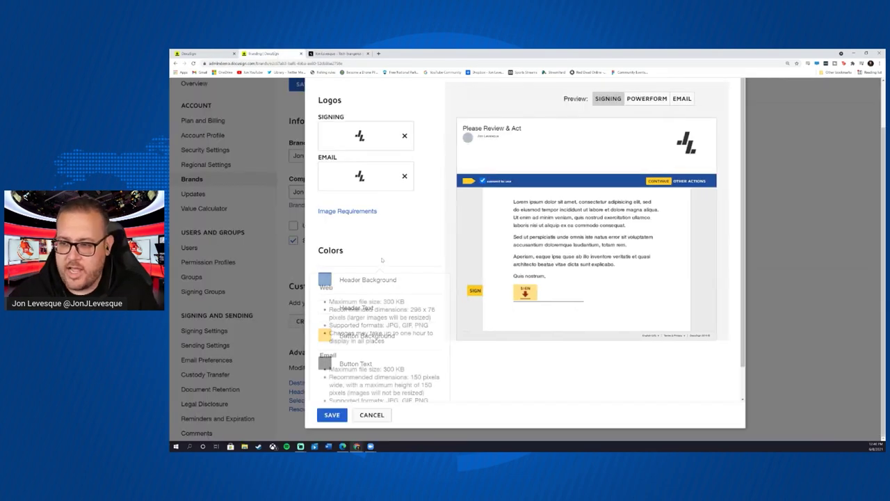
pyautogui.click(325, 279)
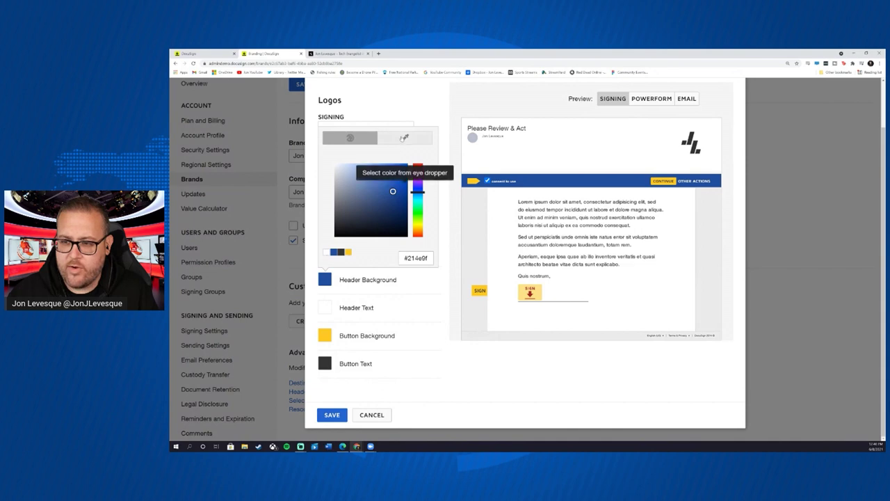
pyautogui.click(405, 137)
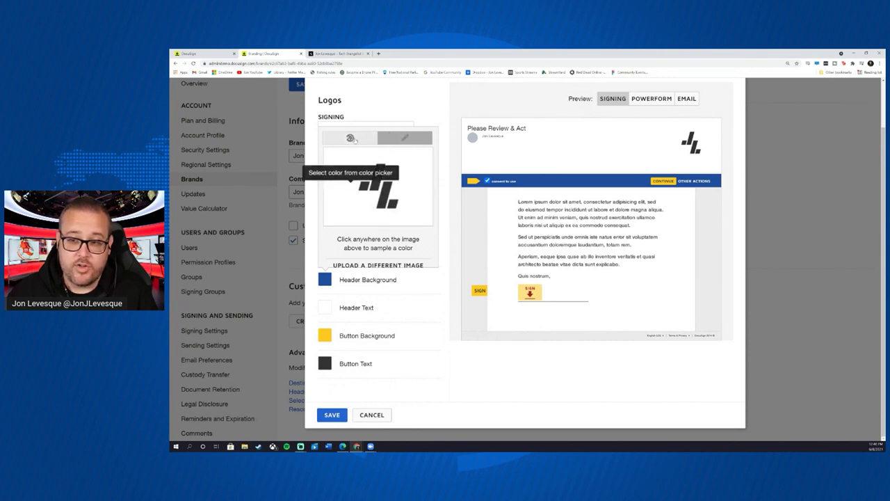
pyautogui.click(350, 138)
pyautogui.click(346, 54)
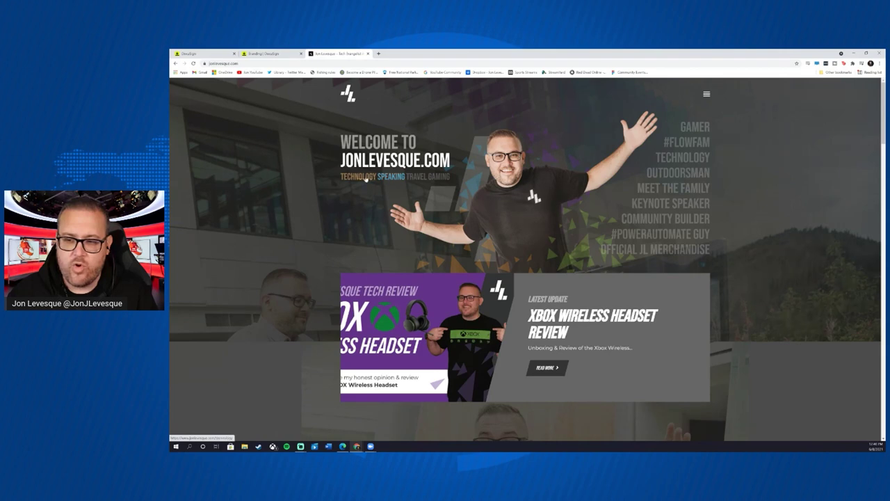
pyautogui.click(264, 53)
# - Adjust the Header Background hue and shade until it reads burnt orange #b85b0e
pyautogui.moveTo(418, 192); pyautogui.dragTo(418, 233)
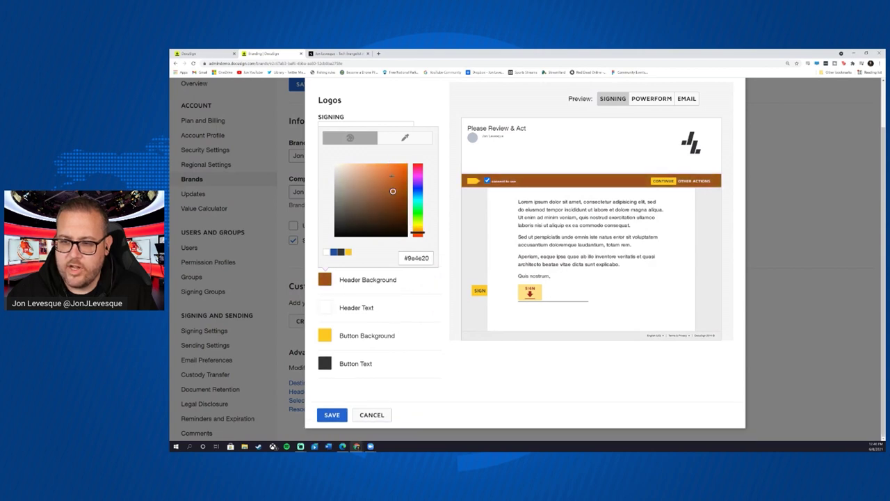
pyautogui.moveTo(393, 192)
pyautogui.mouseDown()
pyautogui.moveTo(386, 174)
pyautogui.moveTo(395, 175)
pyautogui.mouseUp()
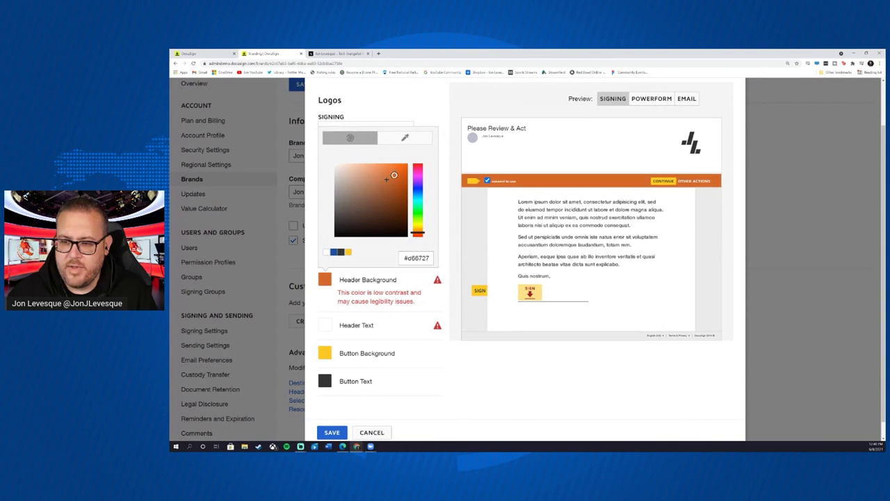
pyautogui.moveTo(387, 176); pyautogui.dragTo(385, 177)
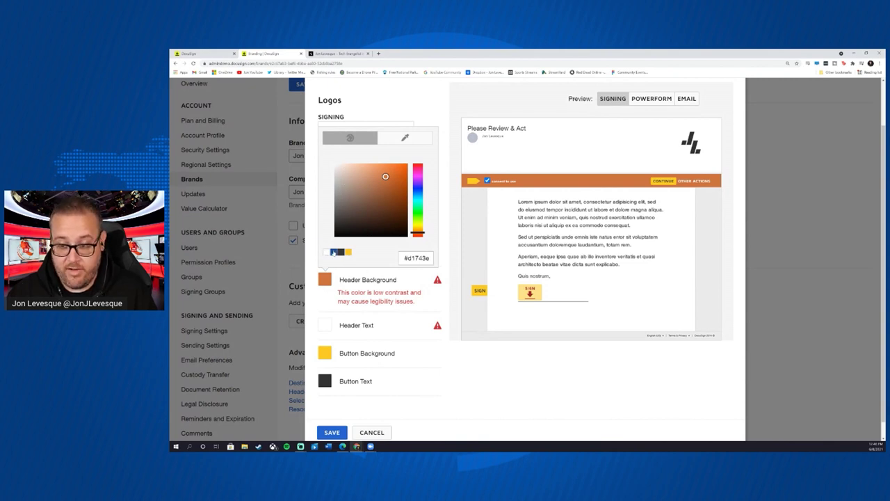
pyautogui.click(334, 252)
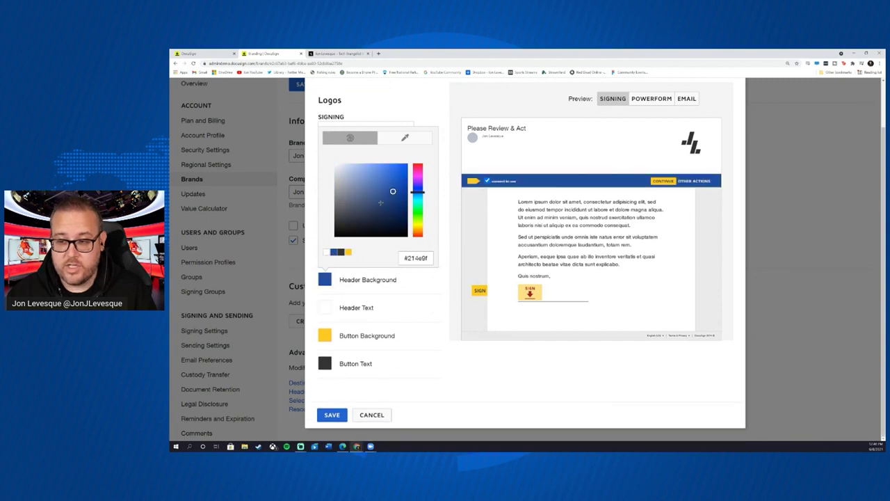
pyautogui.moveTo(418, 192); pyautogui.dragTo(418, 232)
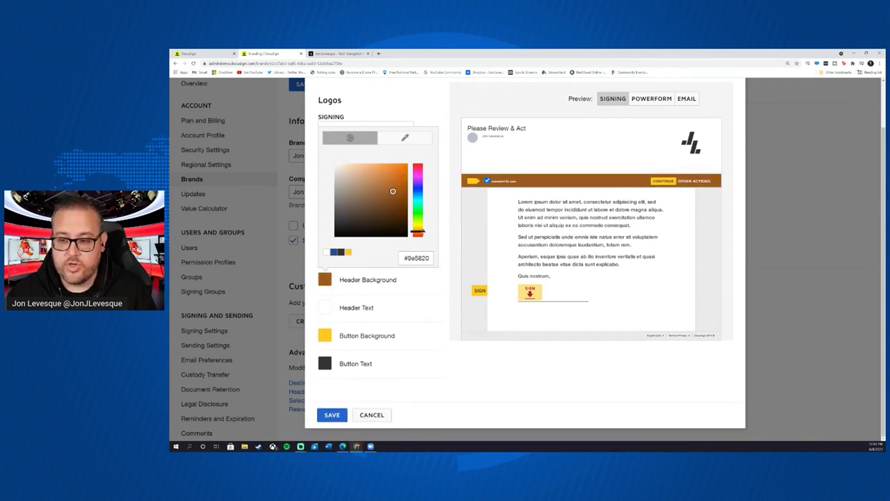
pyautogui.moveTo(393, 190); pyautogui.dragTo(402, 184)
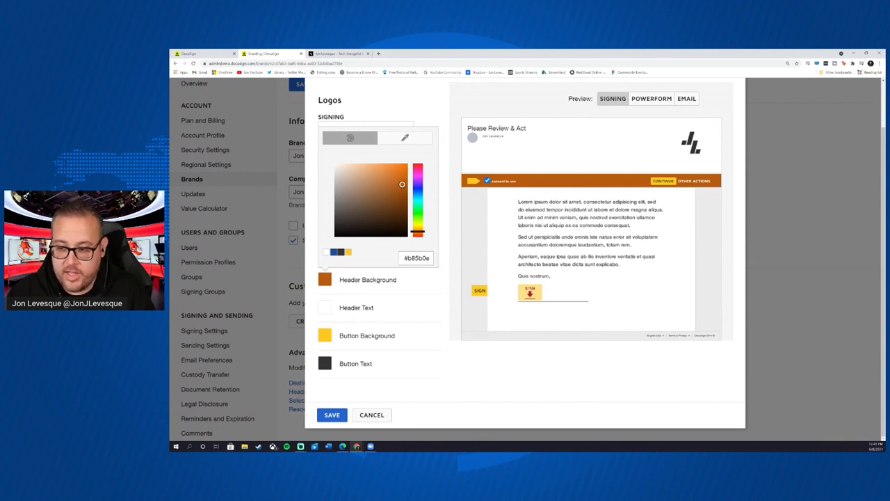
# - Set button background to orange #ff841f and button text to #333333, then save the theme
pyautogui.click(325, 336)
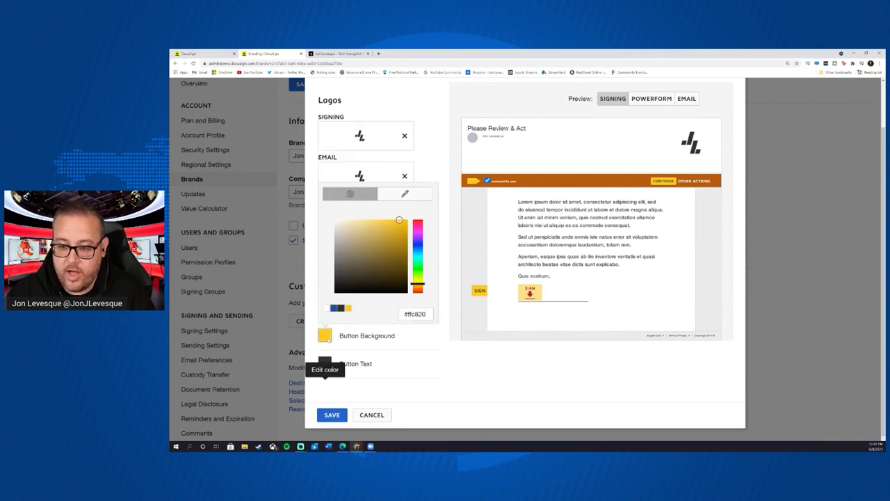
pyautogui.moveTo(419, 286)
pyautogui.mouseDown()
pyautogui.moveTo(421, 240)
pyautogui.moveTo(428, 288)
pyautogui.mouseUp()
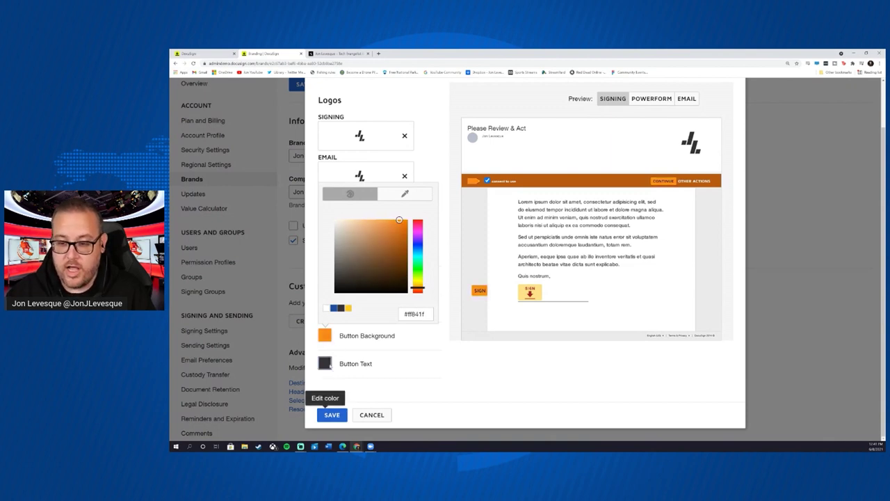
pyautogui.click(326, 365)
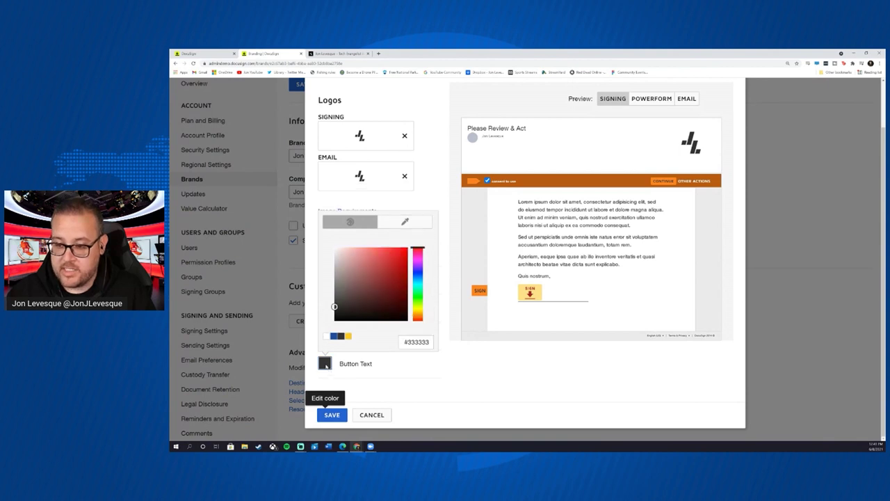
pyautogui.click(327, 338)
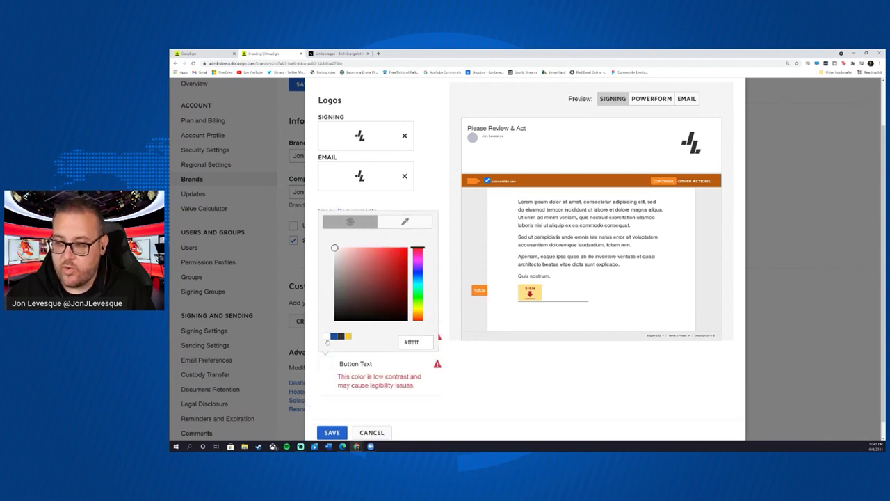
pyautogui.click(340, 337)
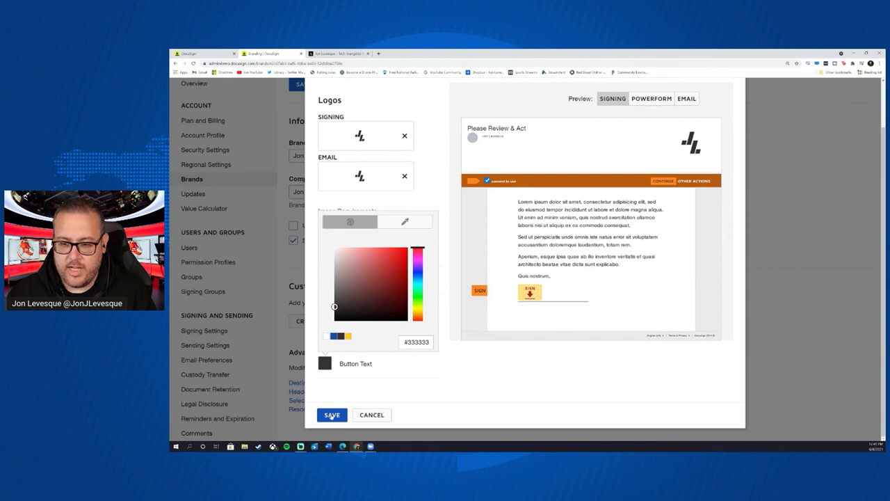
pyautogui.click(332, 416)
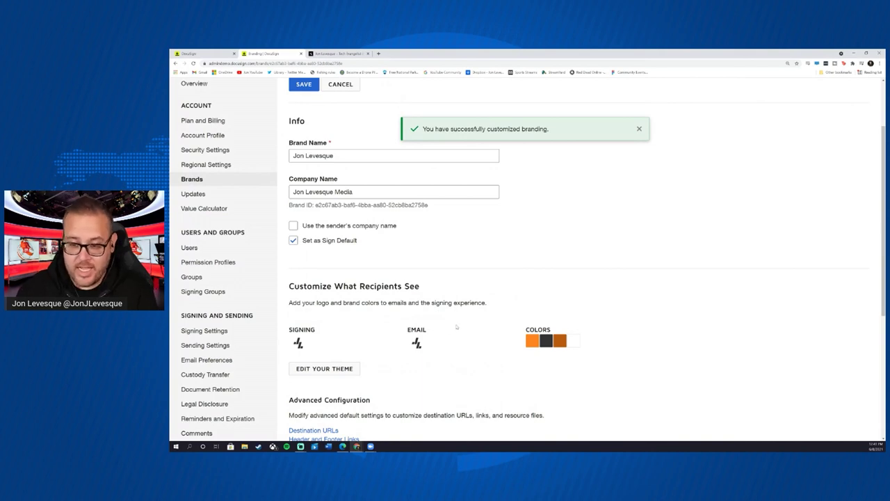
pyautogui.scroll(-2, 442, 346)
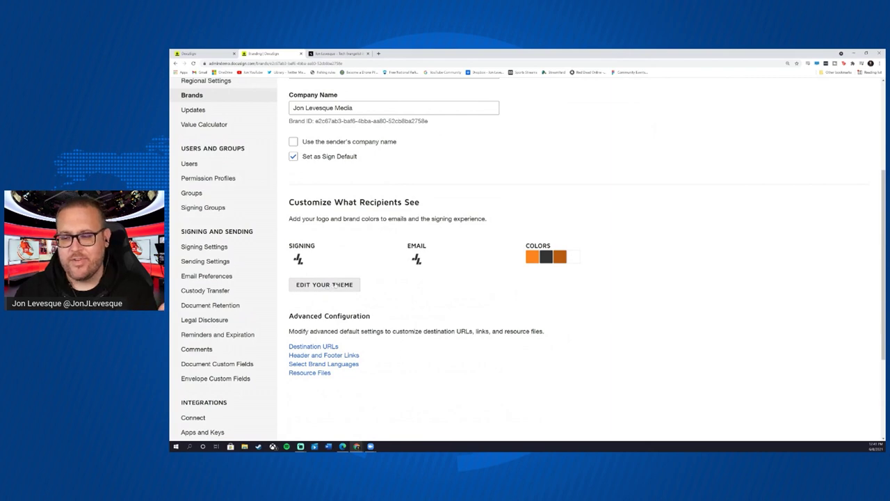
# - Reopen the theme, change the header background to golden orange #c98928, and save
pyautogui.click(326, 285)
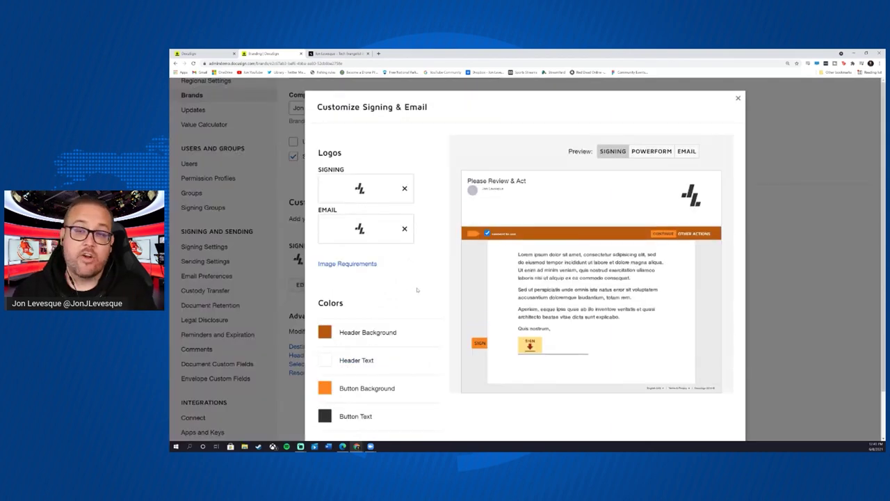
pyautogui.click(332, 331)
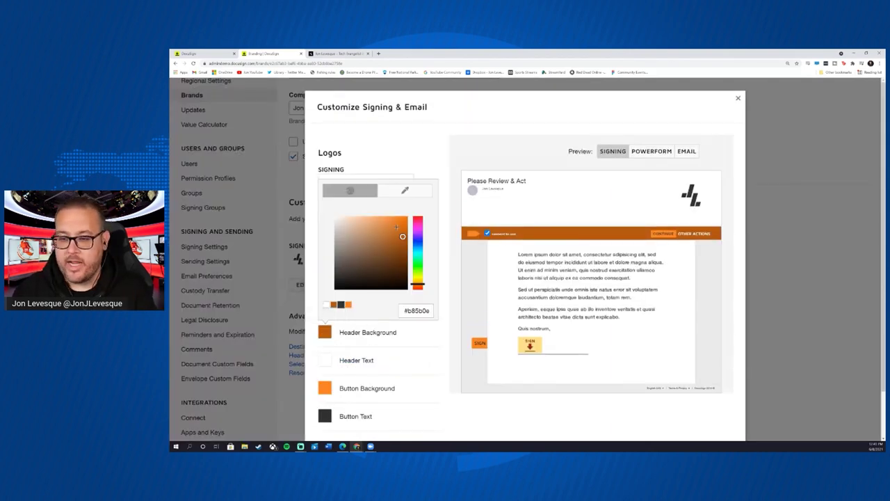
pyautogui.moveTo(397, 227); pyautogui.dragTo(403, 251)
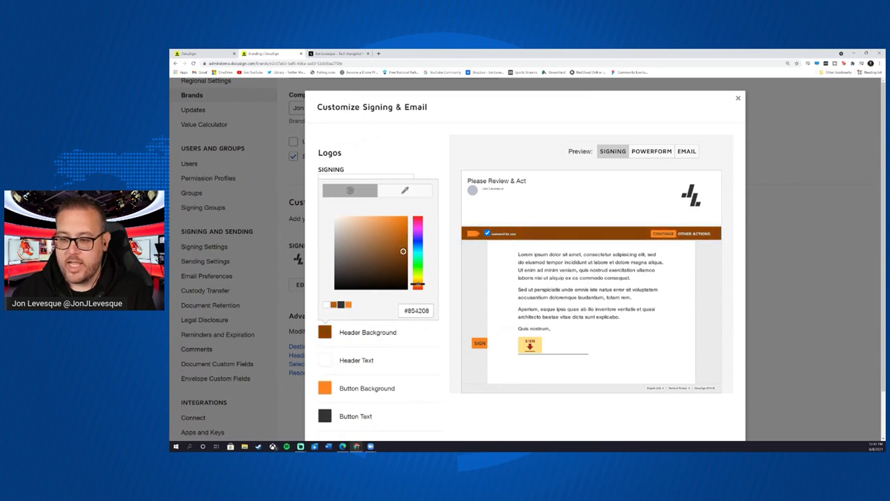
pyautogui.moveTo(417, 285); pyautogui.dragTo(418, 280)
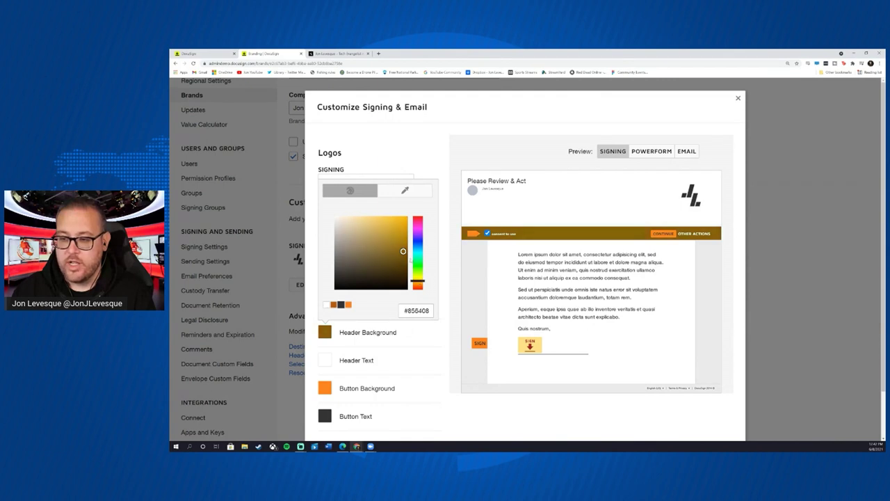
pyautogui.moveTo(403, 251); pyautogui.dragTo(405, 246)
pyautogui.moveTo(417, 280); pyautogui.dragTo(430, 241)
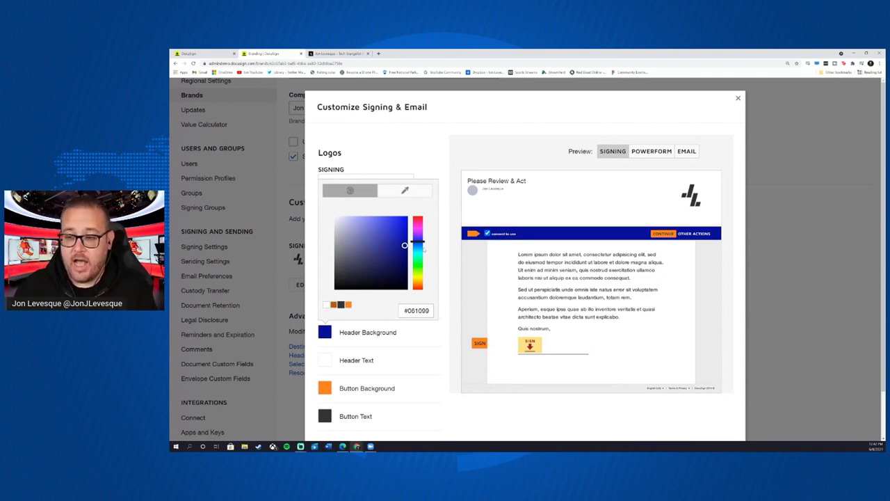
pyautogui.moveTo(420, 241); pyautogui.dragTo(421, 282)
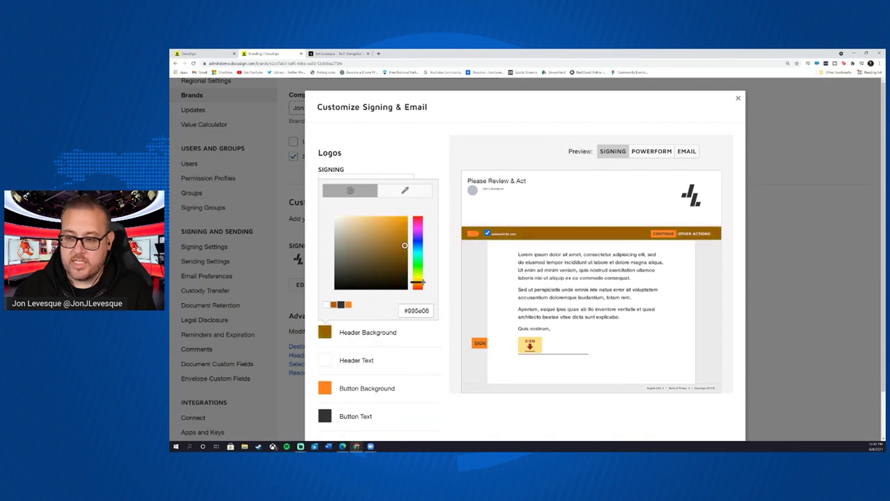
pyautogui.click(393, 232)
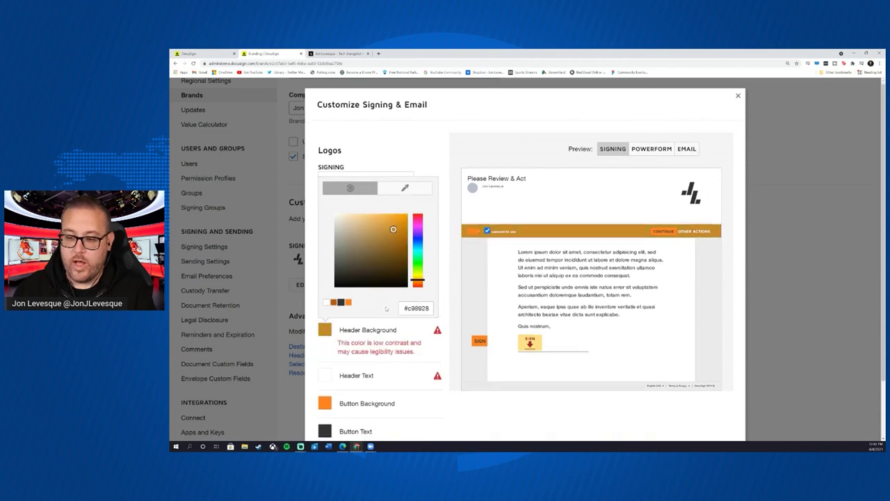
pyautogui.scroll(-2, 347, 379)
pyautogui.click(332, 415)
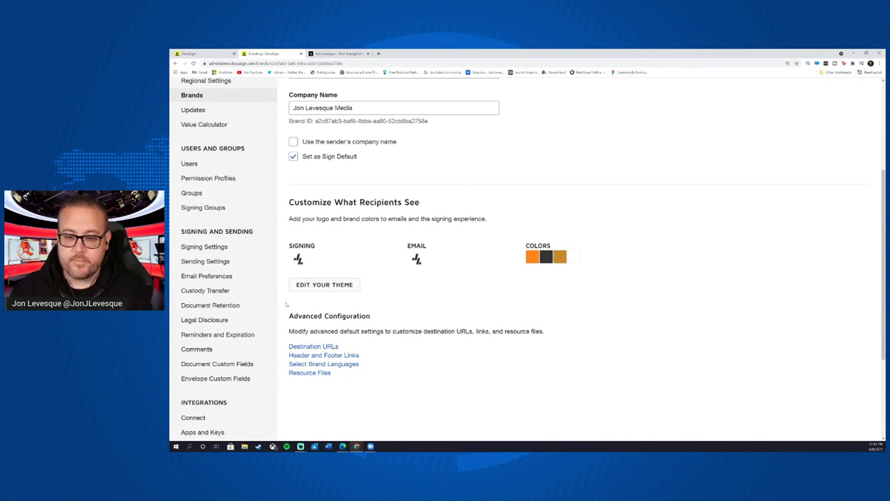
# - Save the brand's info and recipient customisations on the Branding page
pyautogui.scroll(5, 269, 298)
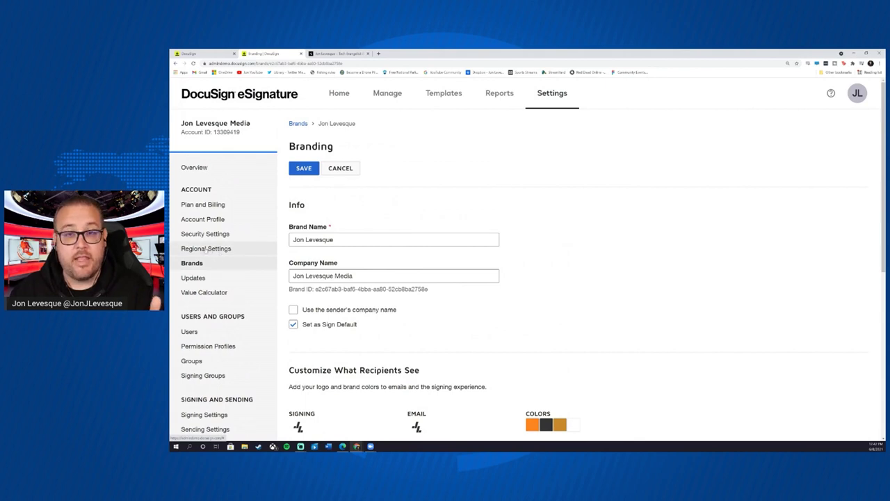
pyautogui.click(303, 169)
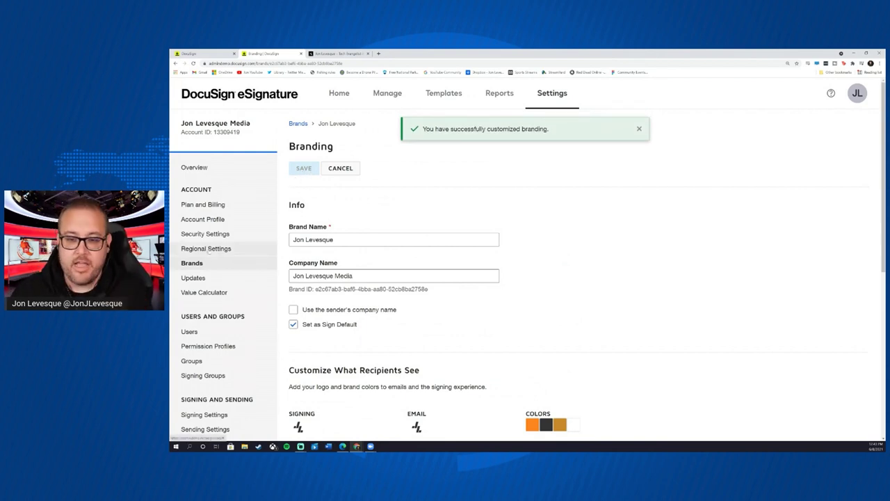
pyautogui.click(209, 251)
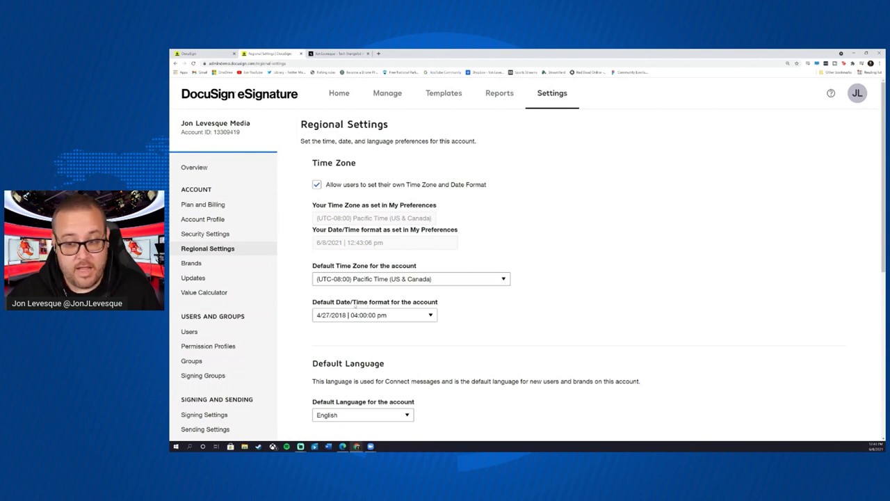
# - Review the Default Time Zone options, leaving it at Pacific Time (US & Canada), and scan Regional Settings
pyautogui.click(498, 279)
pyautogui.scroll(-2, 498, 268)
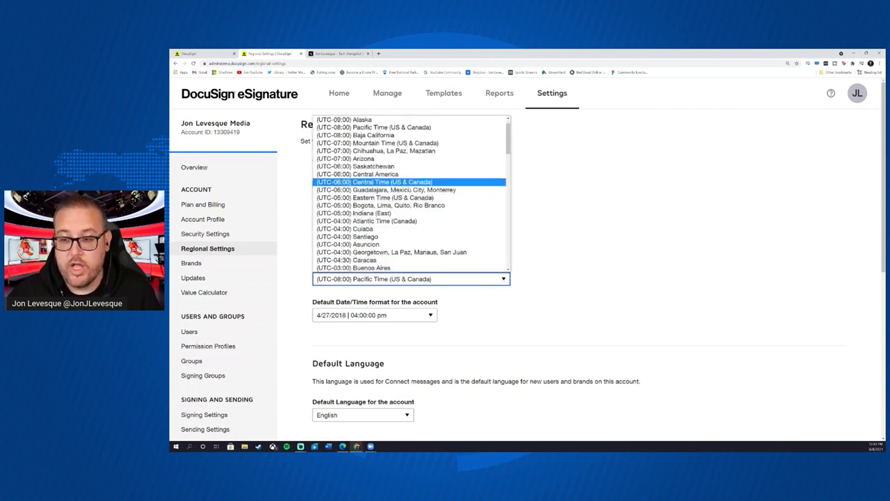
pyautogui.click(609, 303)
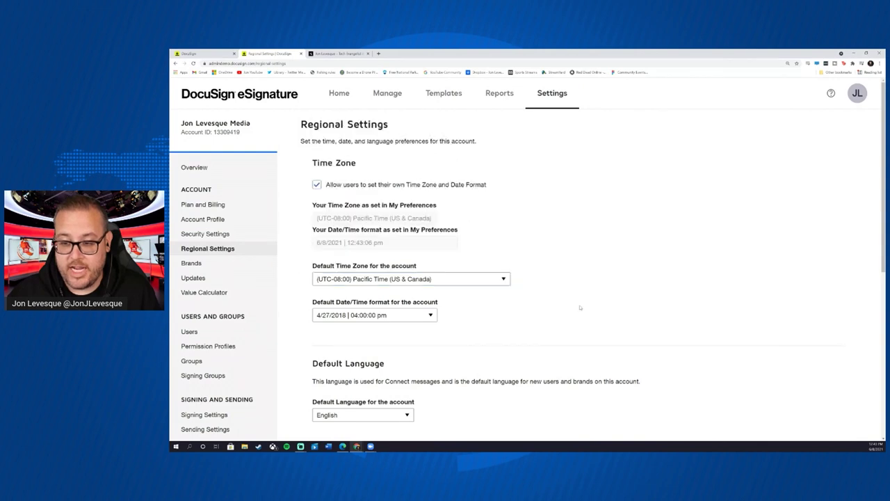
pyautogui.scroll(-4, 560, 316)
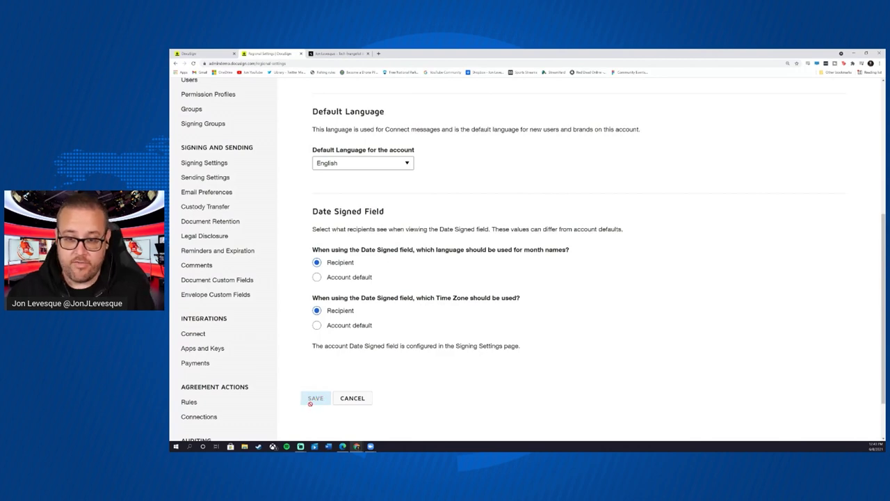
pyautogui.scroll(5, 248, 362)
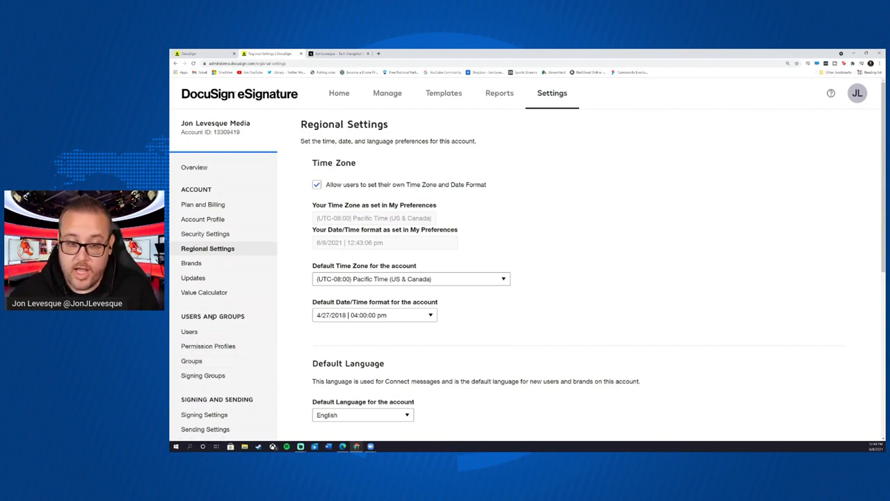
# - Start adding a new account user by entering their email address
pyautogui.click(191, 332)
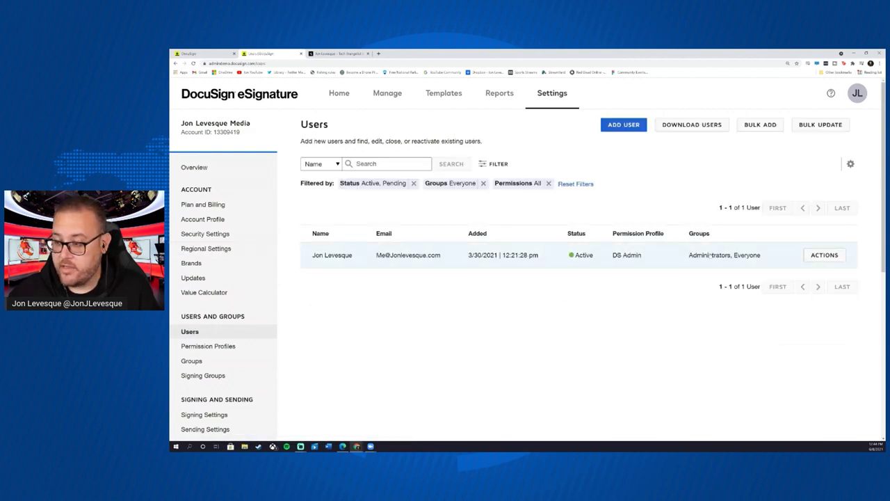
pyautogui.click(624, 124)
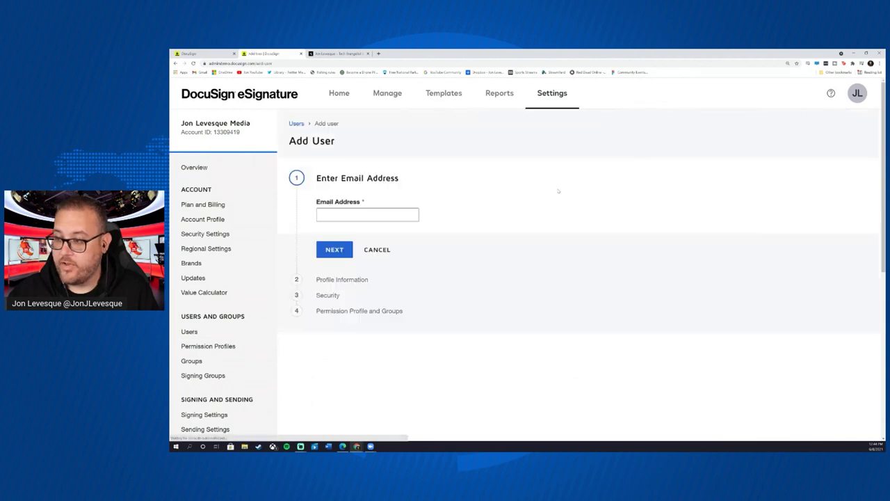
pyautogui.click(360, 217)
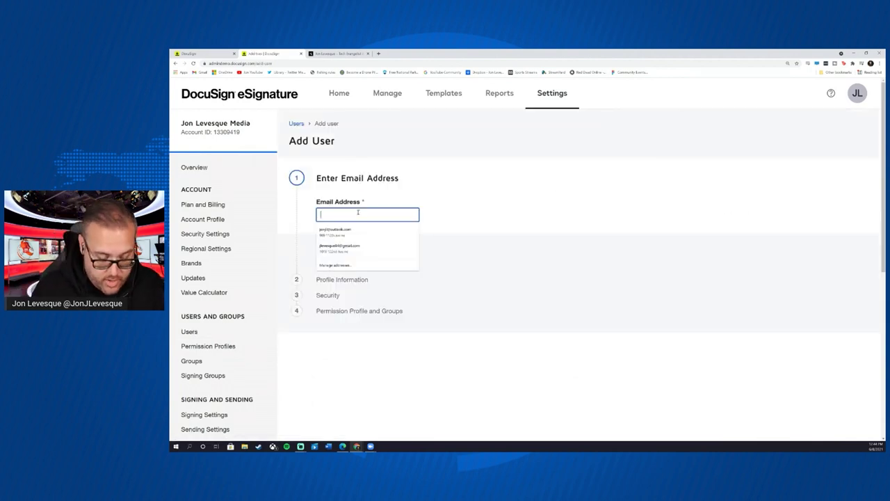
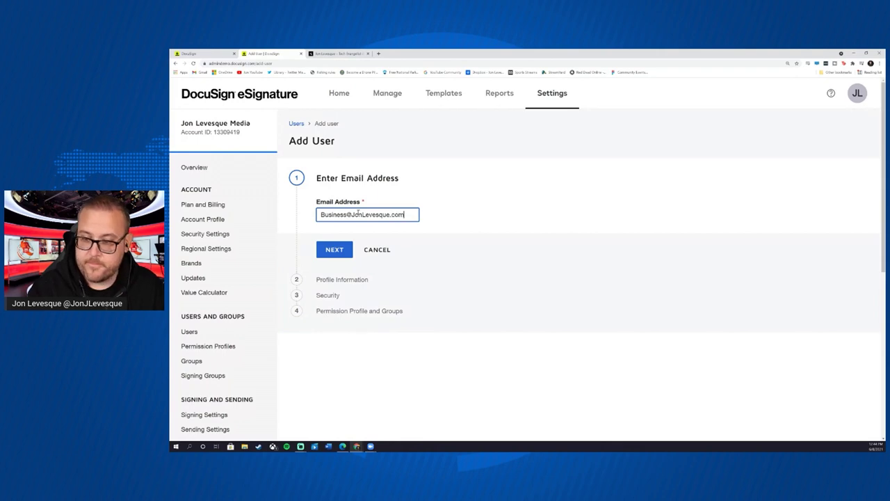
pyautogui.click(341, 250)
# - Name the user 'Business user', skip the access code, and create them with the DS Sender profile
pyautogui.click(363, 236)
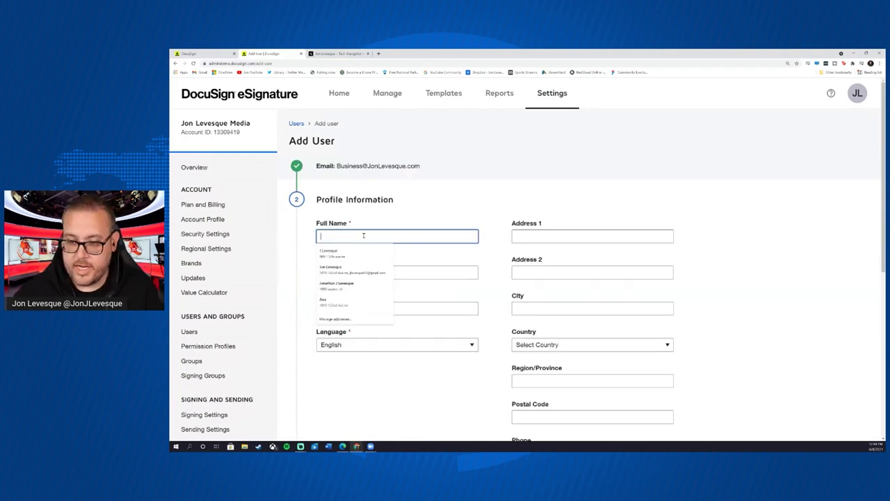
pyautogui.write('Business')
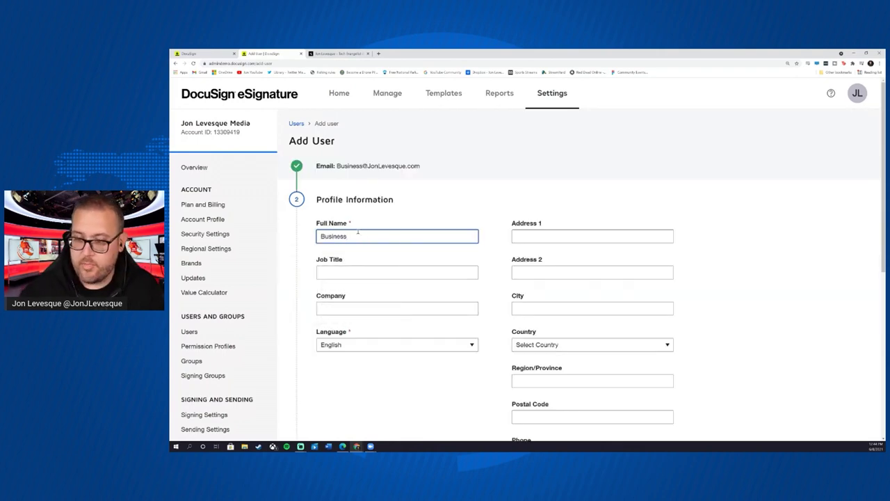
pyautogui.write(' user')
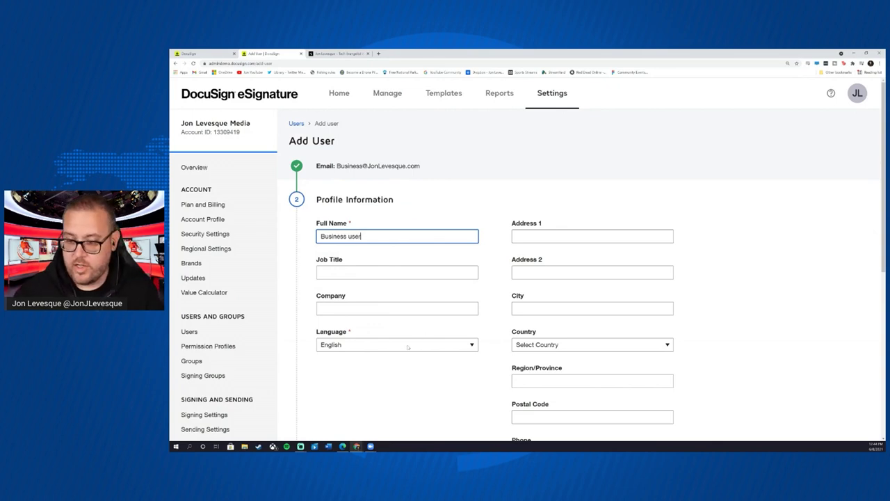
pyautogui.scroll(-4, 459, 338)
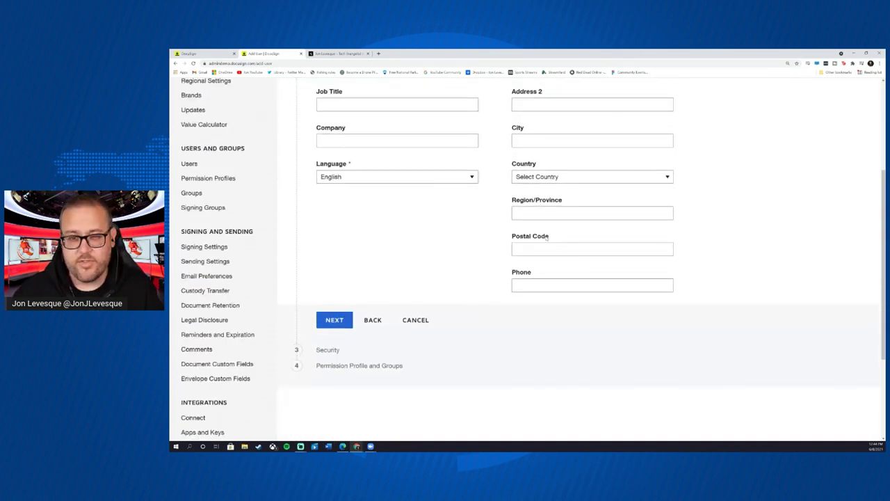
pyautogui.click(334, 319)
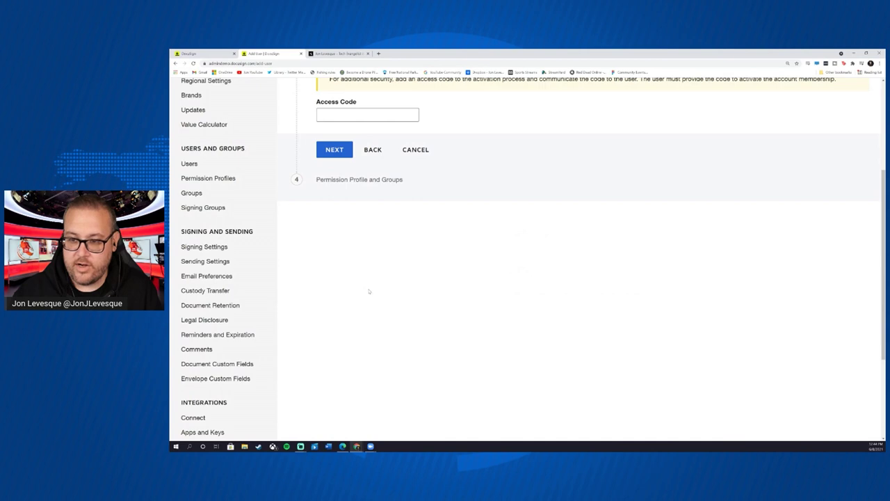
pyautogui.scroll(4, 368, 293)
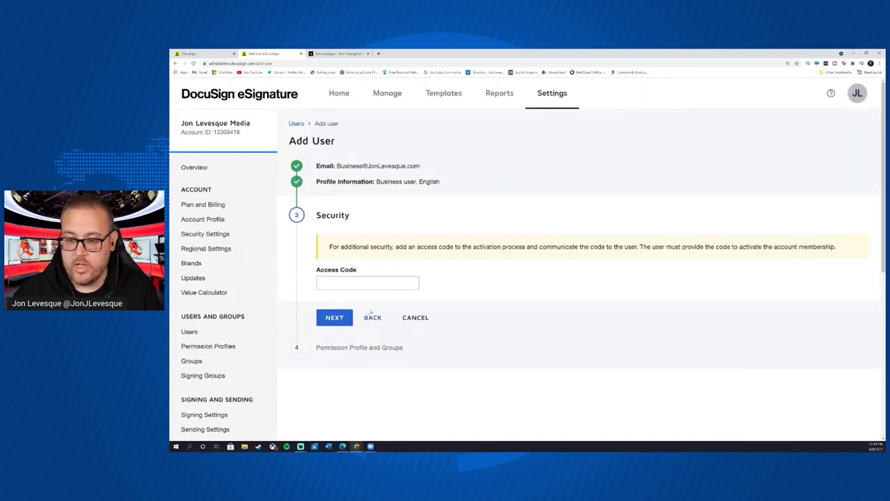
pyautogui.click(333, 319)
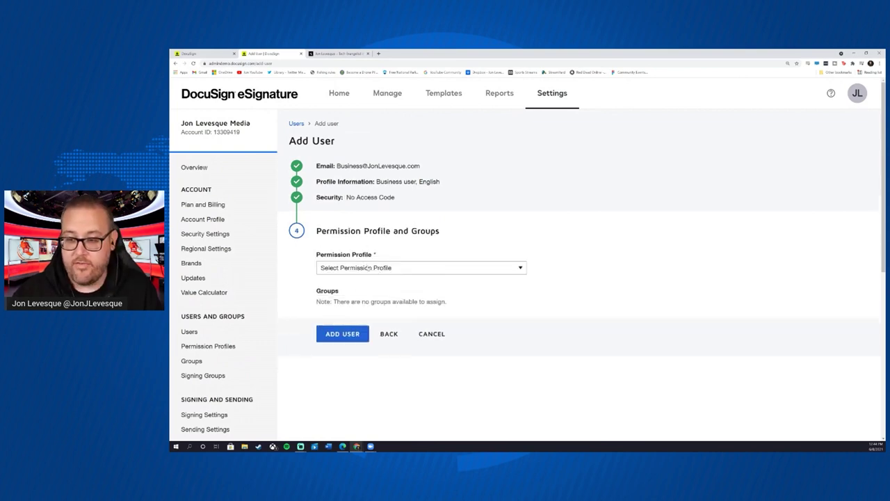
pyautogui.click(388, 270)
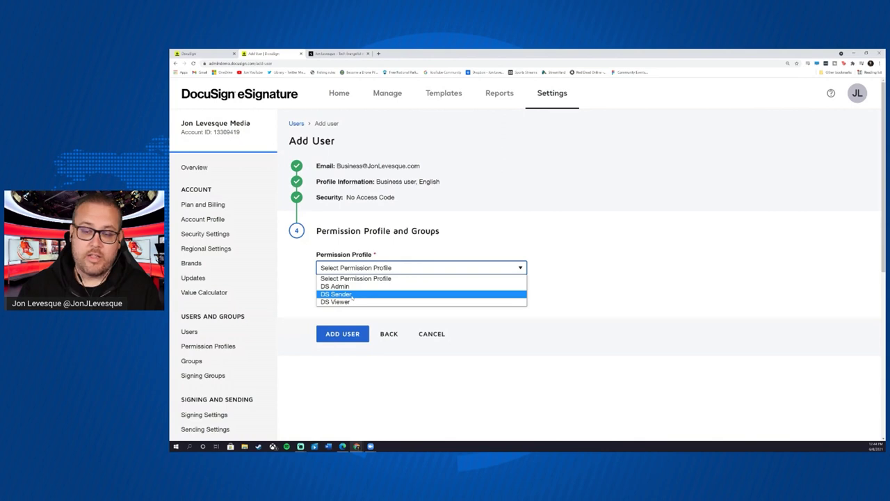
pyautogui.click(353, 295)
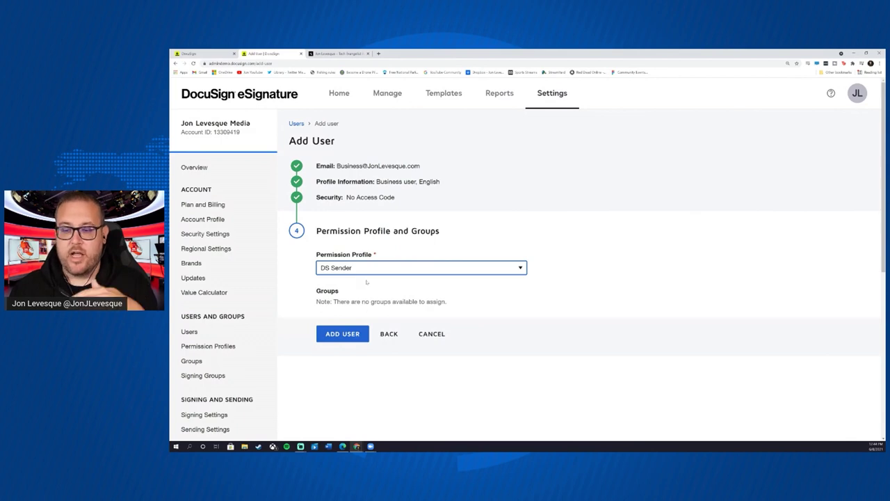
pyautogui.click(341, 334)
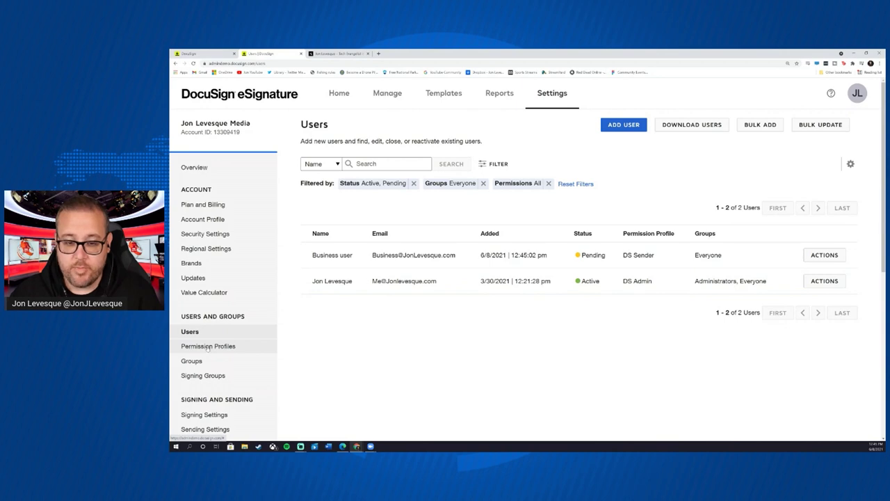
# - After confirming Business user is Pending with DS Sender, open the Permission Profiles list
pyautogui.click(207, 347)
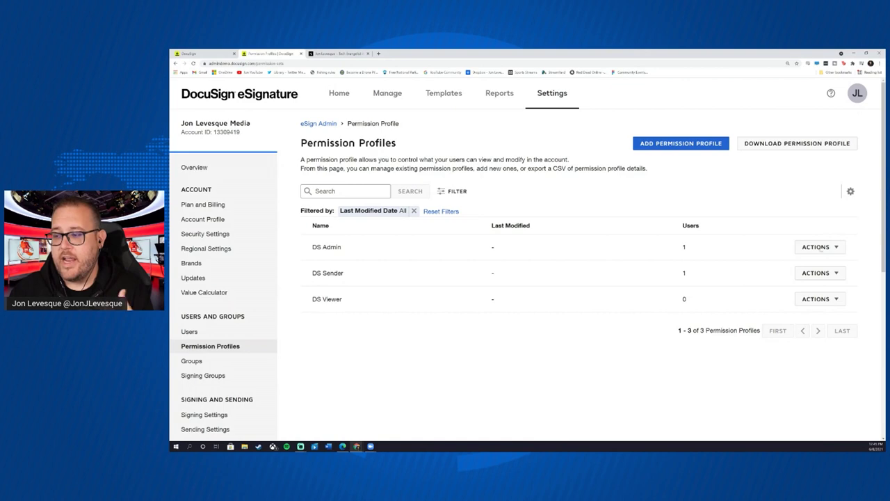
# - Review the DS Admin profile's user permissions
pyautogui.click(837, 248)
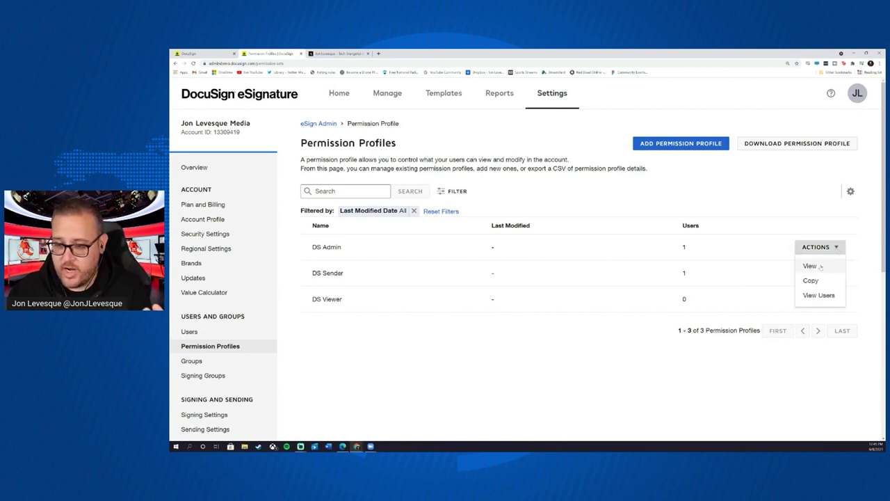
pyautogui.click(810, 266)
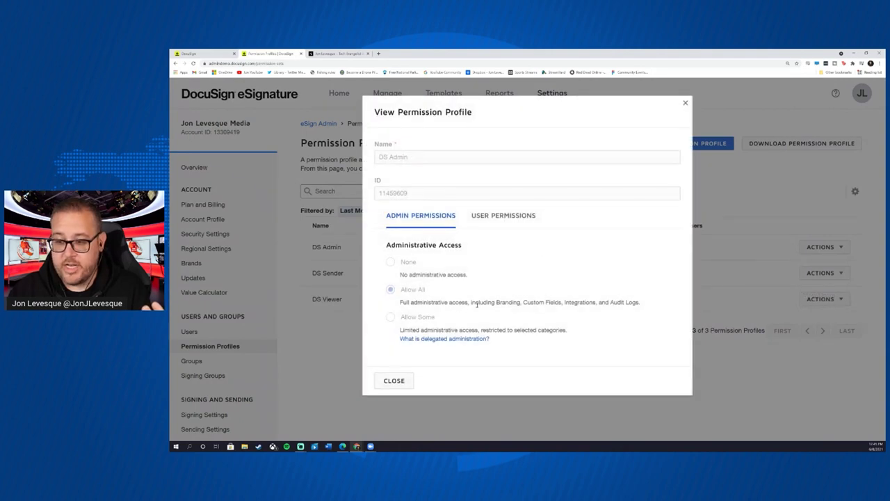
pyautogui.click(505, 221)
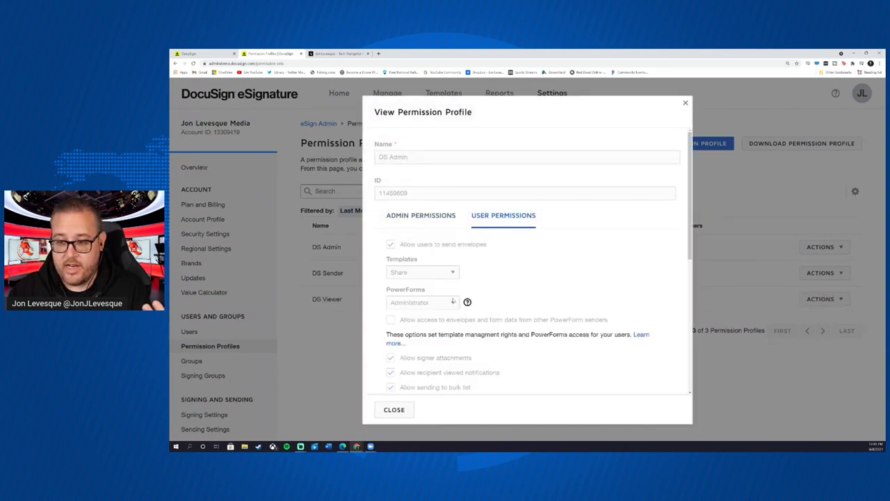
pyautogui.scroll(-8, 453, 298)
pyautogui.scroll(10, 453, 298)
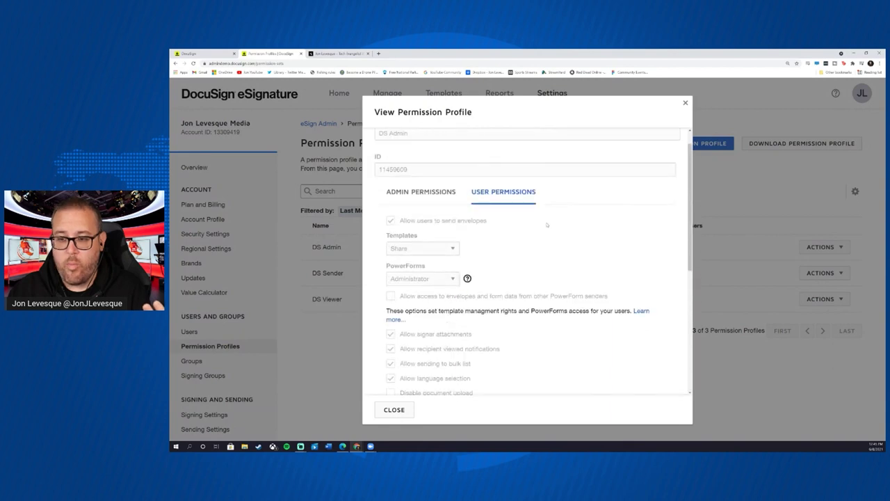
pyautogui.click(686, 102)
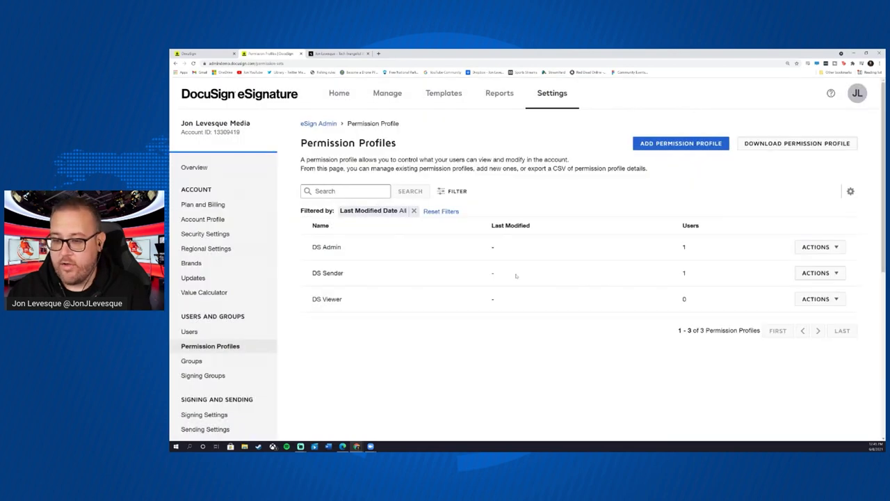
# - Review the DS Viewer profile's user permissions, then begin a new permission profile
pyautogui.click(835, 300)
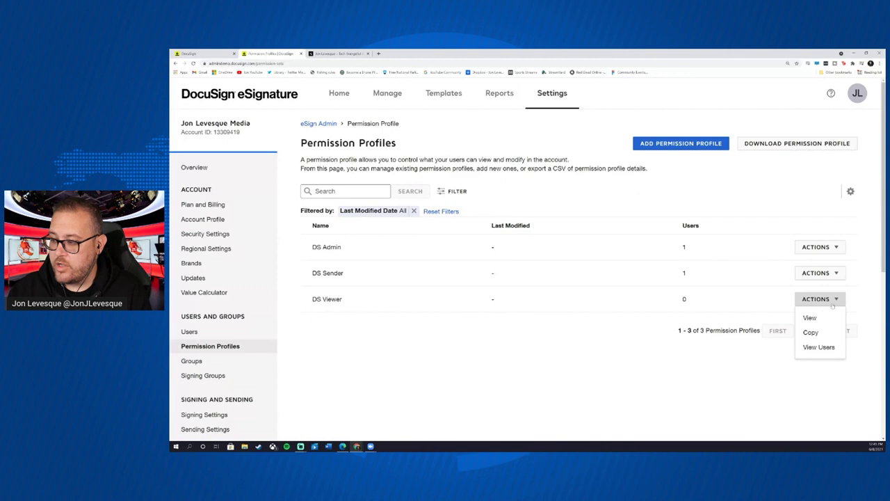
pyautogui.click(810, 318)
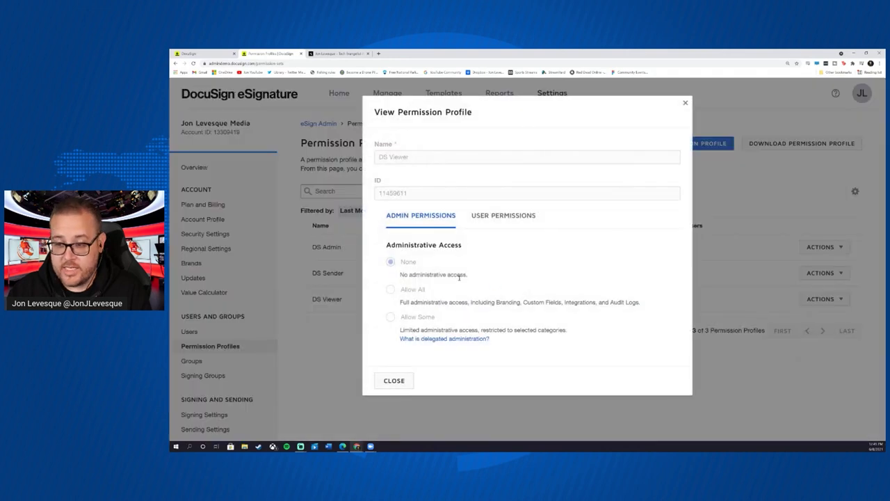
pyautogui.click(491, 224)
pyautogui.scroll(-4, 506, 269)
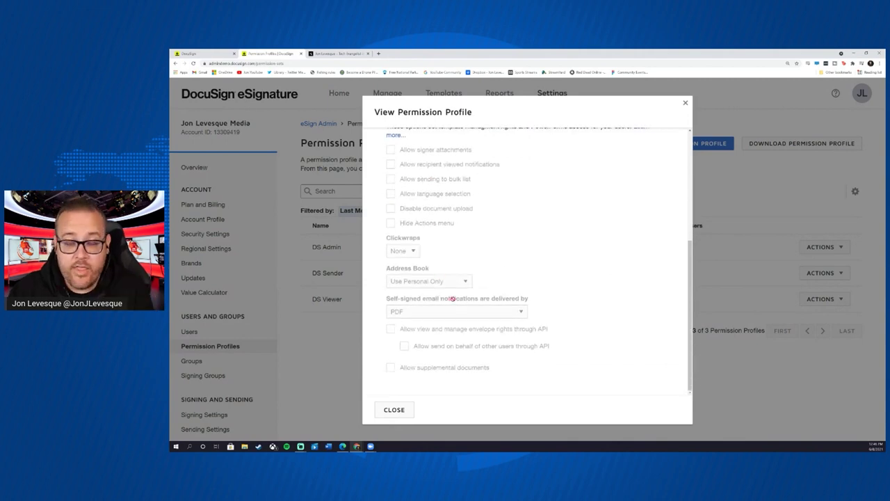
pyautogui.scroll(3, 459, 295)
pyautogui.click(685, 103)
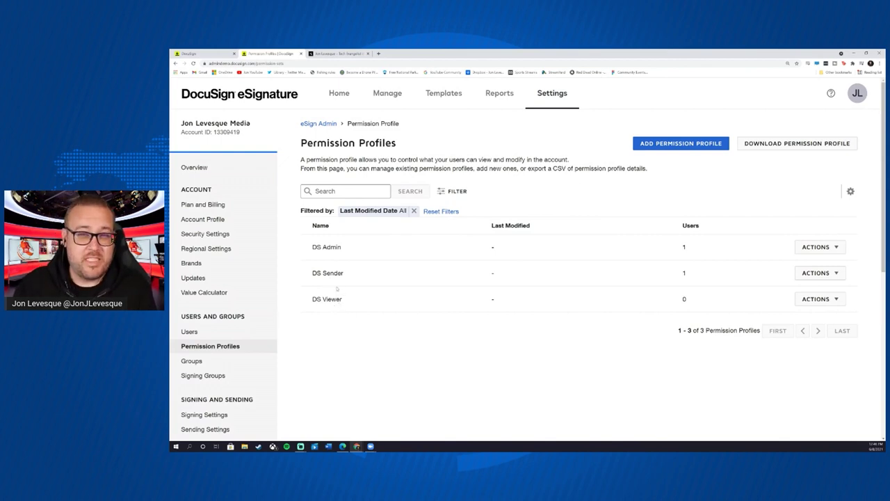
pyautogui.click(694, 143)
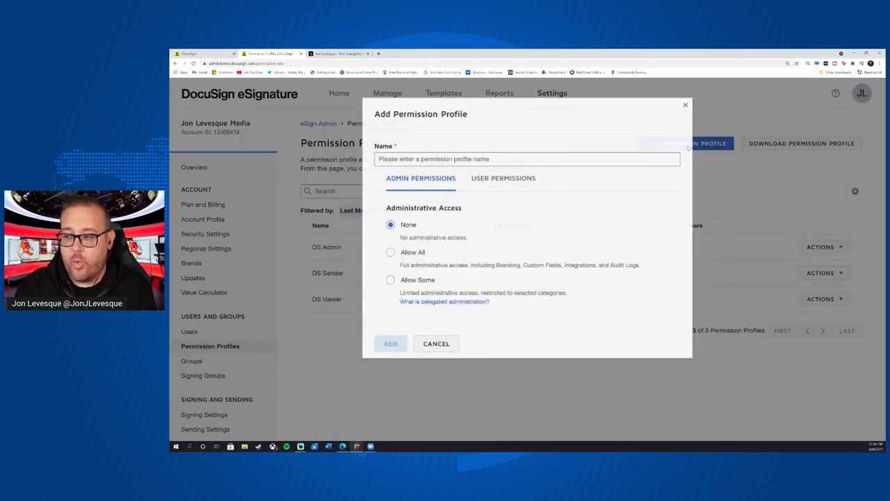
# - Create the 'Viewer +' permission profile with 'Allow view and manage envelope rights through API' checked
pyautogui.click(417, 157)
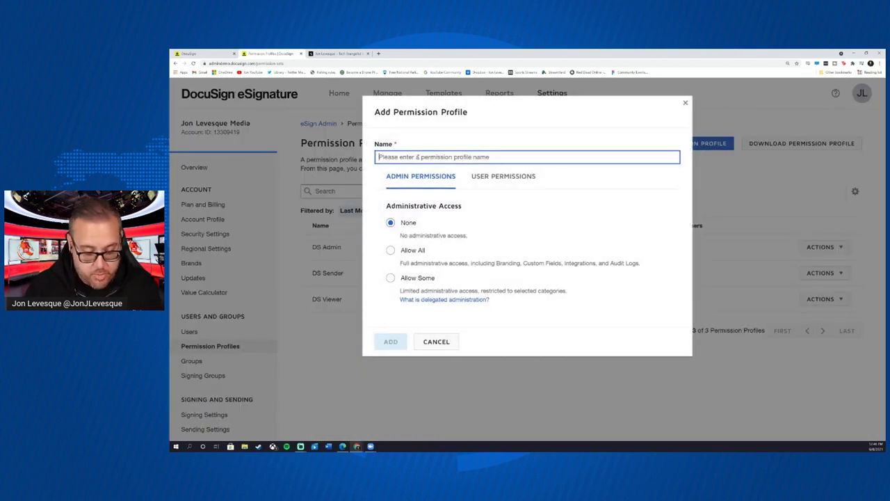
pyautogui.write('Viewer +')
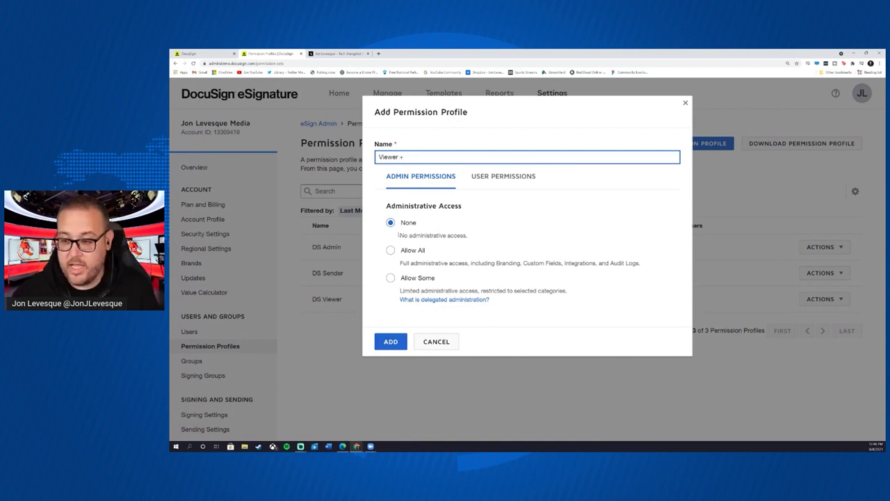
pyautogui.click(511, 179)
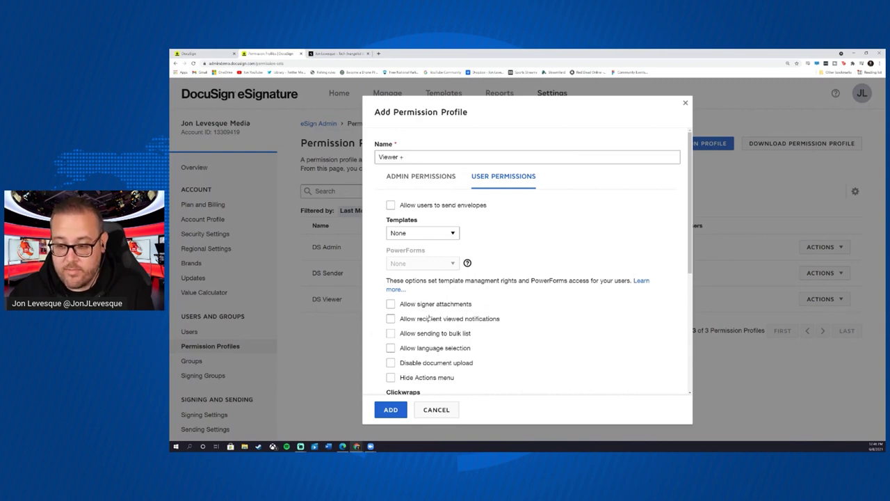
pyautogui.scroll(-2, 453, 325)
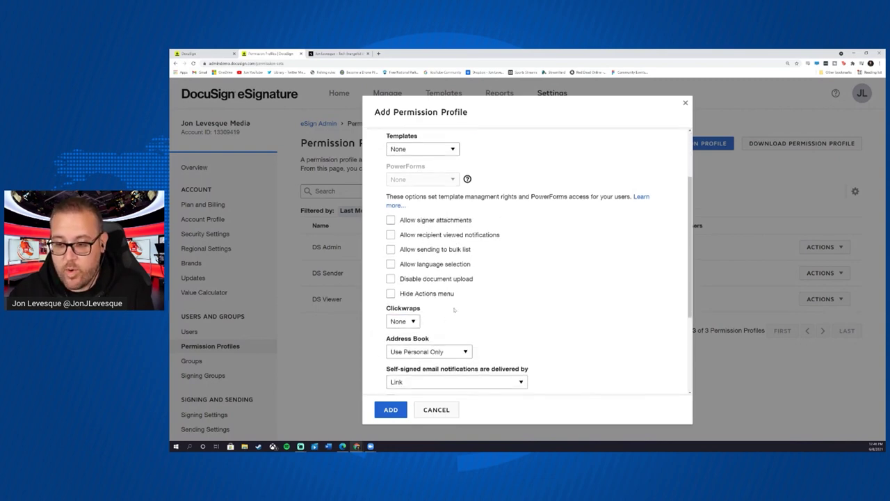
pyautogui.scroll(-2, 455, 325)
pyautogui.scroll(-2, 456, 300)
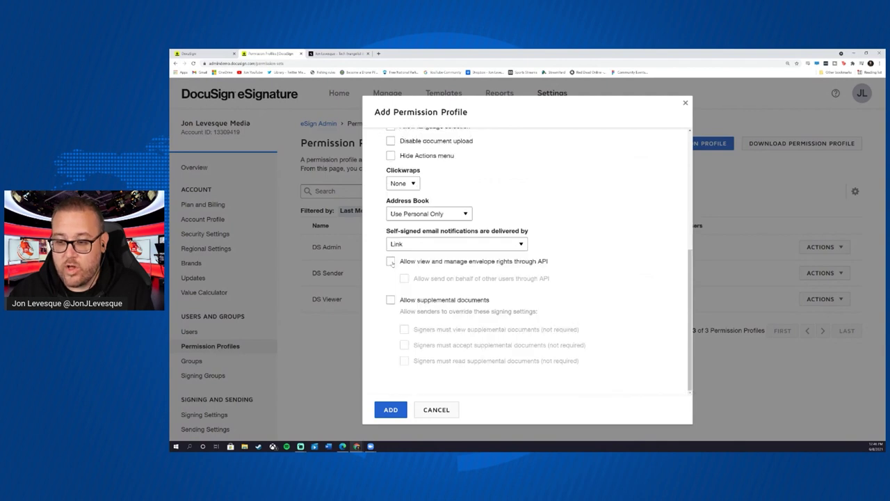
pyautogui.click(391, 261)
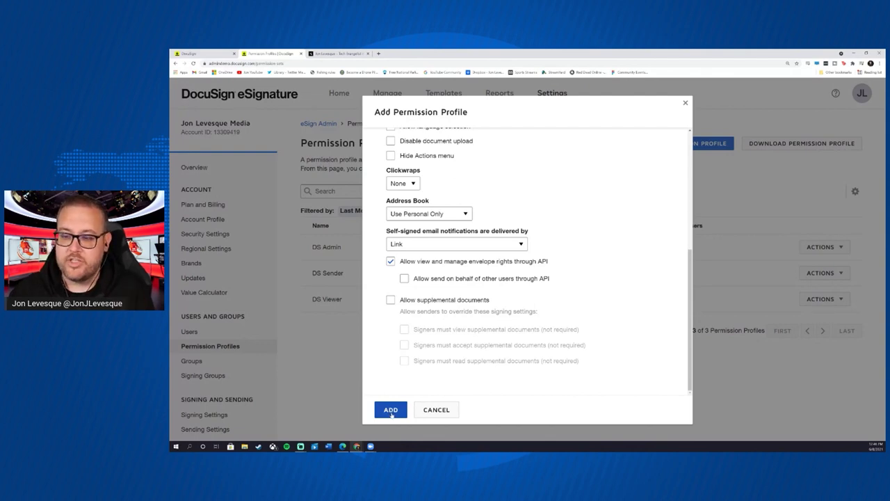
pyautogui.click(391, 411)
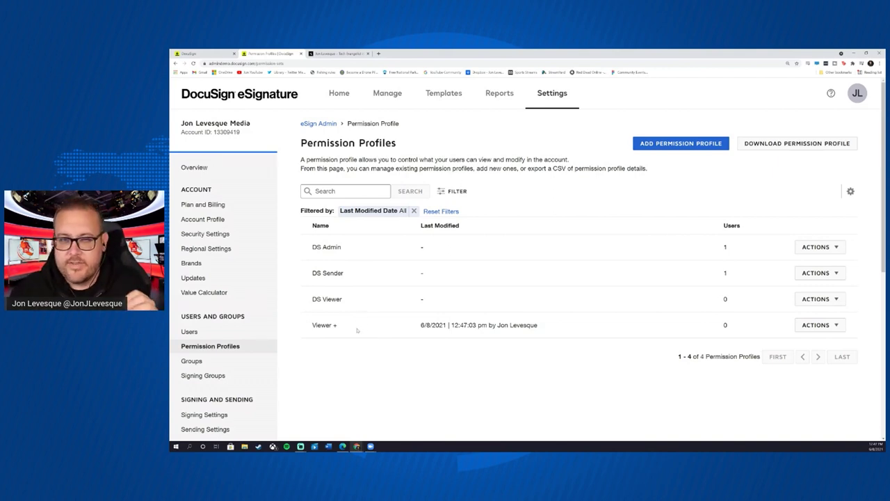
# - Go to the Groups page listing Administrators and Everyone
pyautogui.click(202, 363)
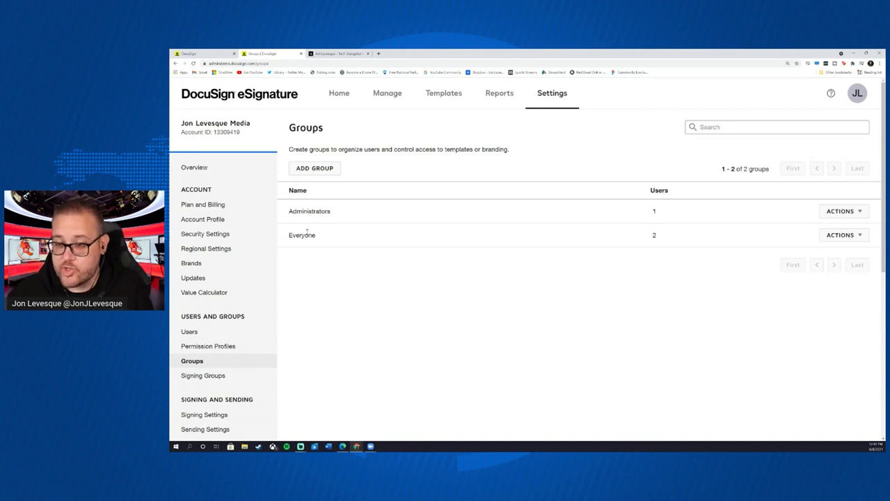
# - Create the group 'Template Team' and open its Assign Users page
pyautogui.click(317, 169)
pyautogui.click(482, 145)
pyautogui.write('Te')
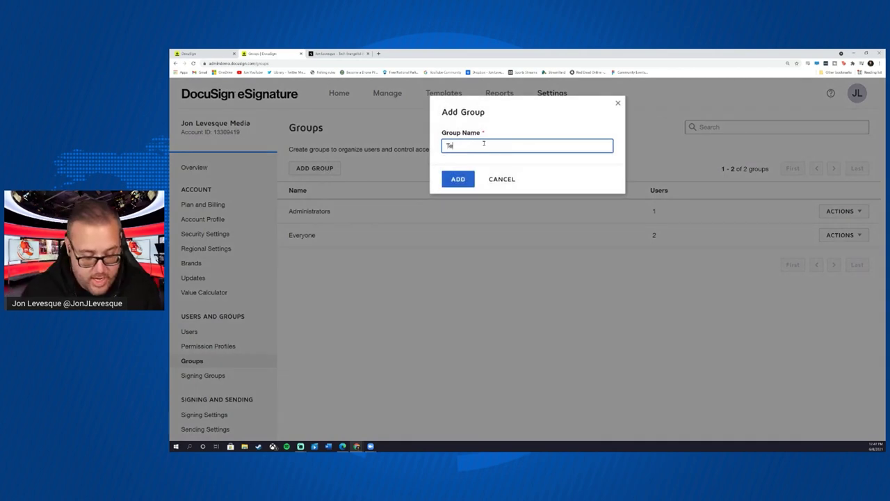
pyautogui.write('mplate ')
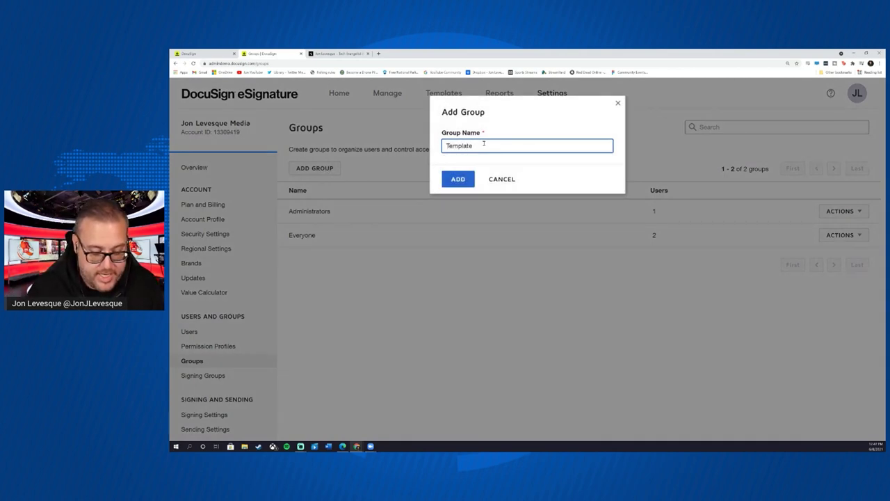
pyautogui.write('Team')
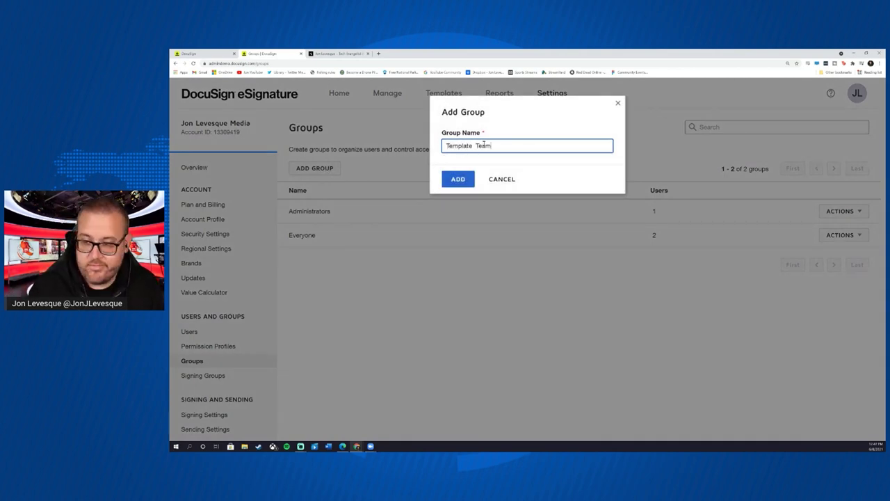
pyautogui.click(457, 179)
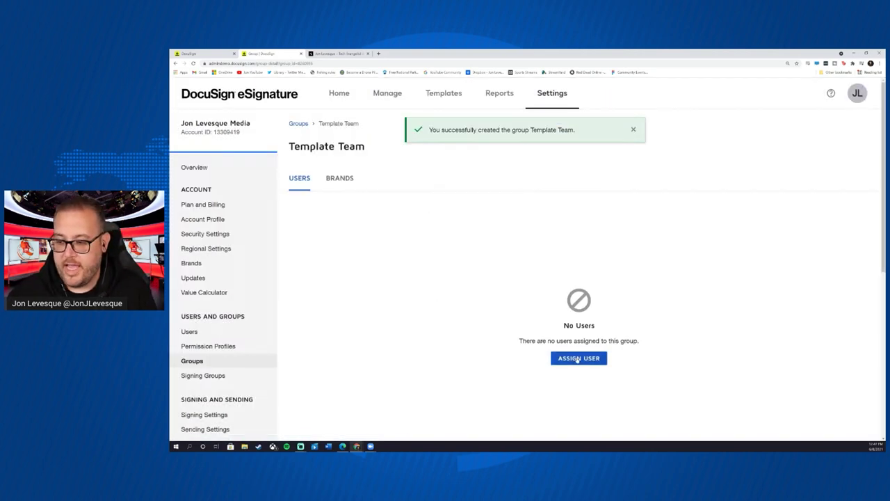
pyautogui.click(578, 359)
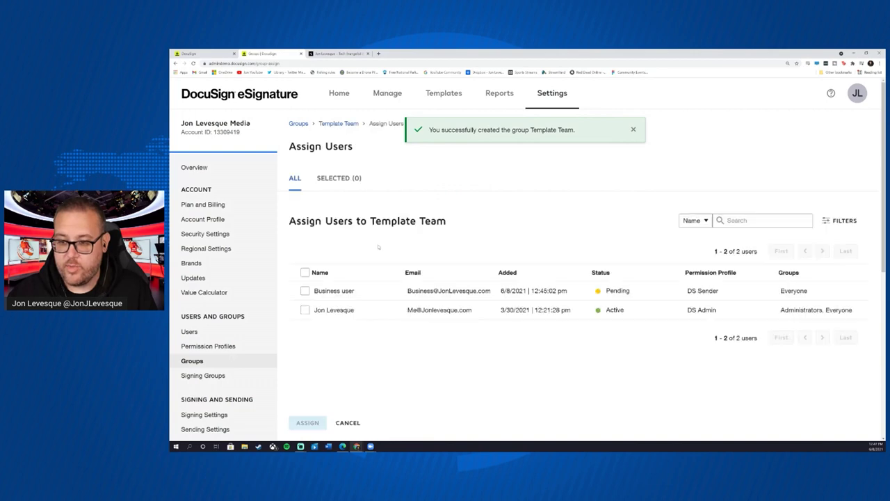
# - Add both account users to the Template Team group
pyautogui.click(305, 309)
pyautogui.click(304, 290)
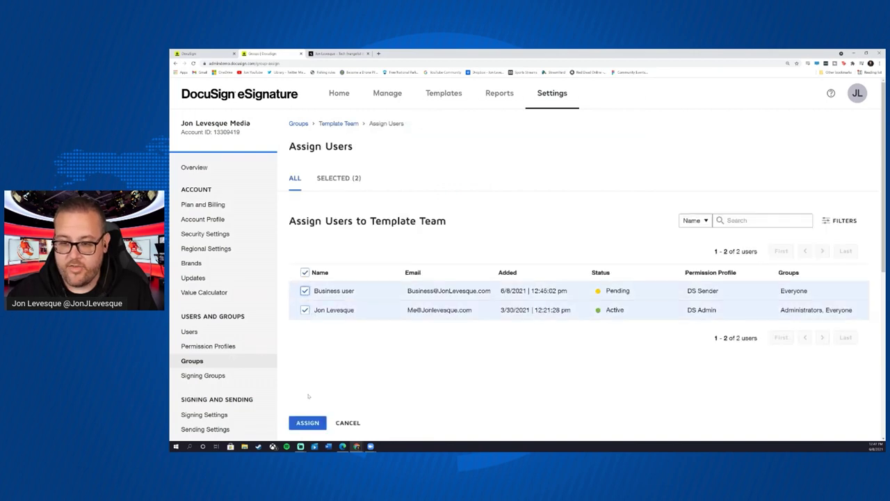
pyautogui.click(308, 423)
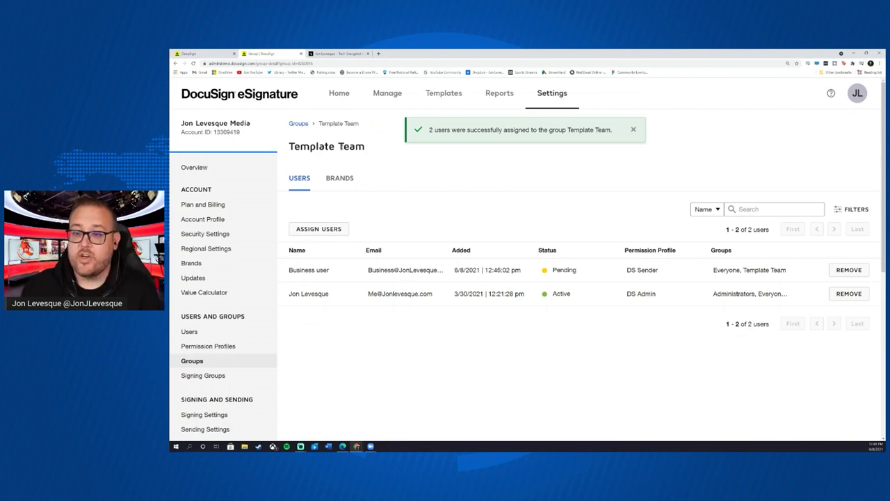
# - Assign the account's custom brand to Template Team
pyautogui.click(336, 178)
pyautogui.click(578, 359)
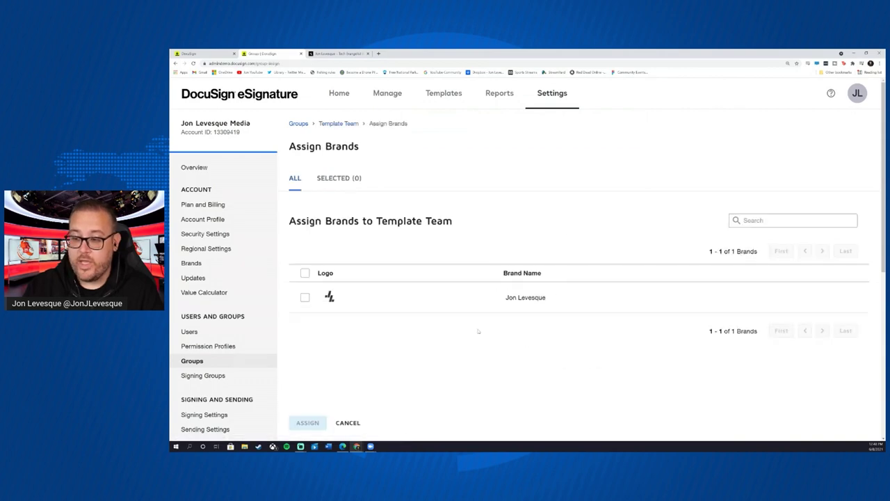
pyautogui.click(305, 298)
pyautogui.click(295, 425)
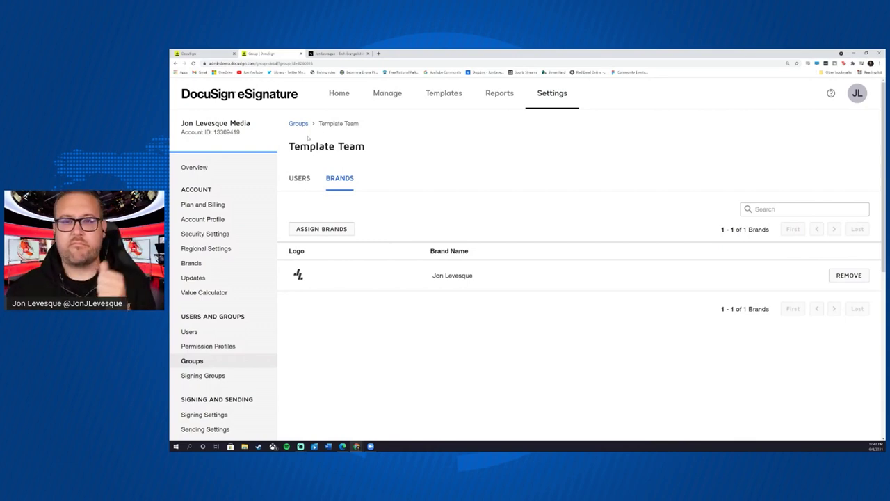
pyautogui.scroll(-4, 237, 250)
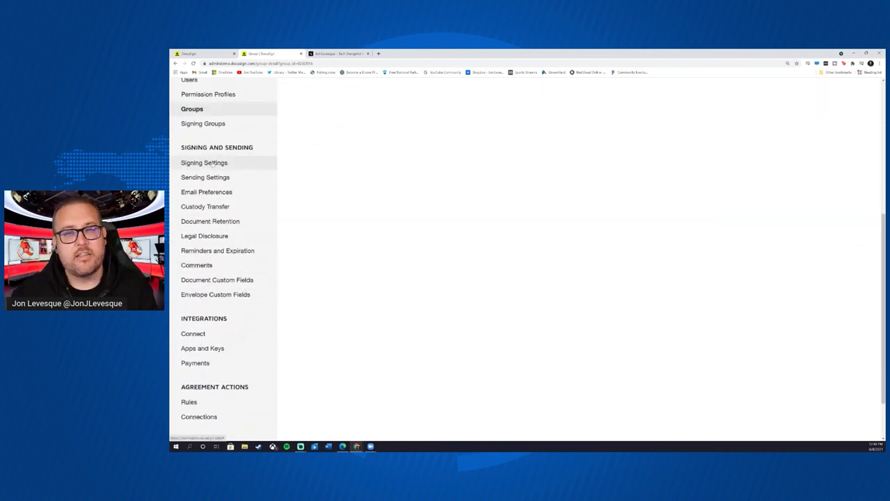
# - Enable 'Allow recipients to view mobile-friendly documents with responsive signing' and save Signing Settings
pyautogui.click(203, 162)
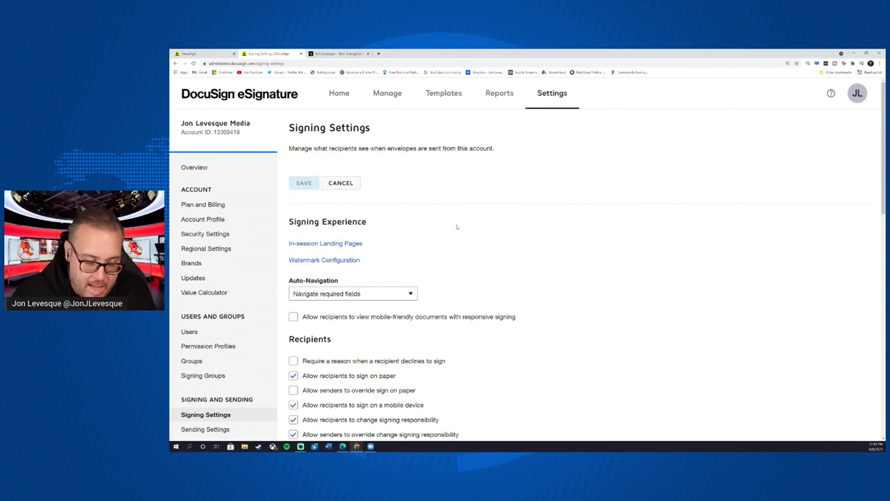
pyautogui.scroll(-1, 471, 225)
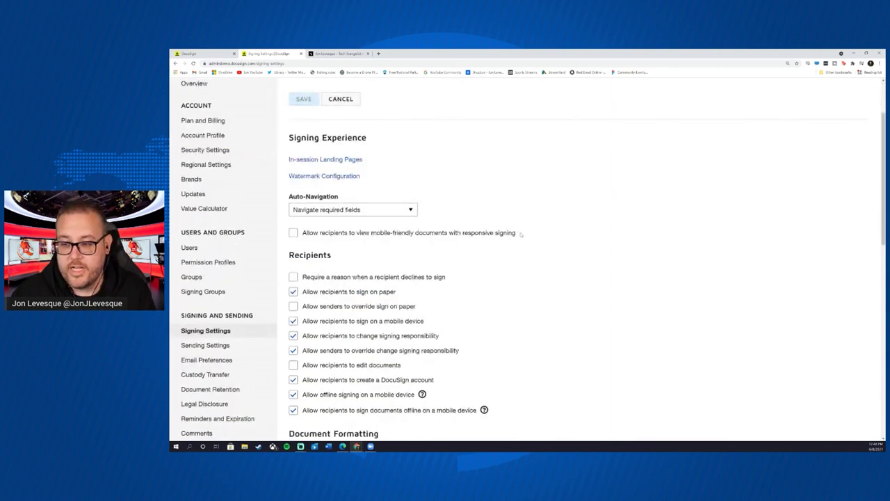
pyautogui.moveTo(530, 237); pyautogui.dragTo(293, 233)
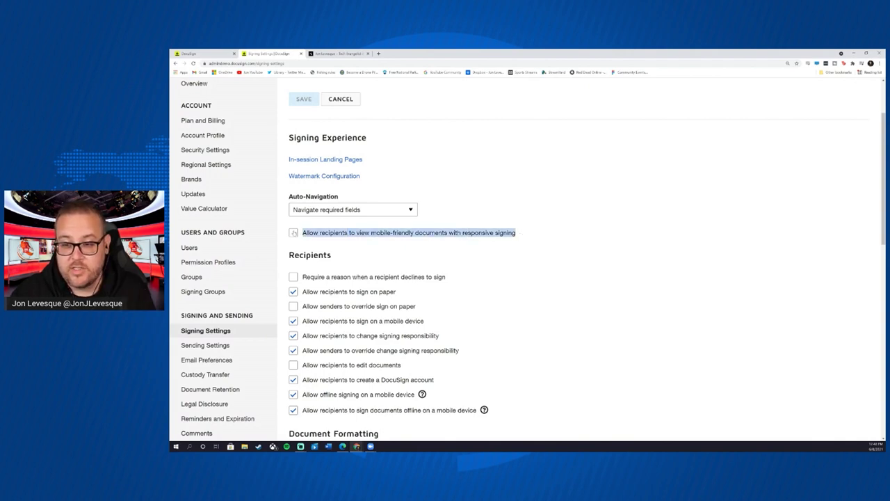
pyautogui.click(325, 242)
pyautogui.click(309, 236)
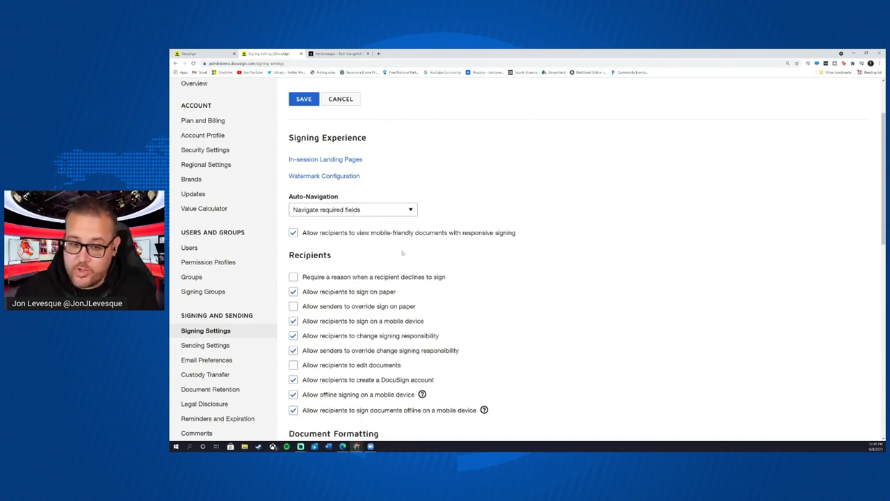
pyautogui.scroll(-5, 337, 244)
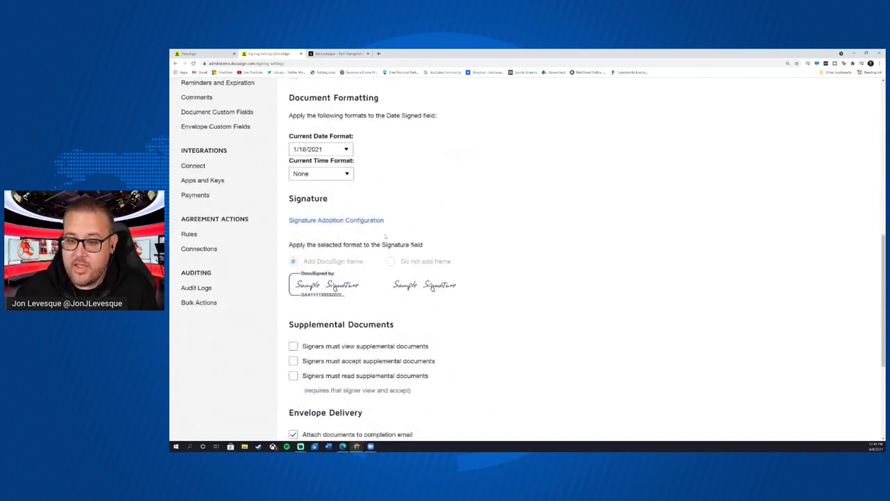
pyautogui.scroll(-3, 385, 237)
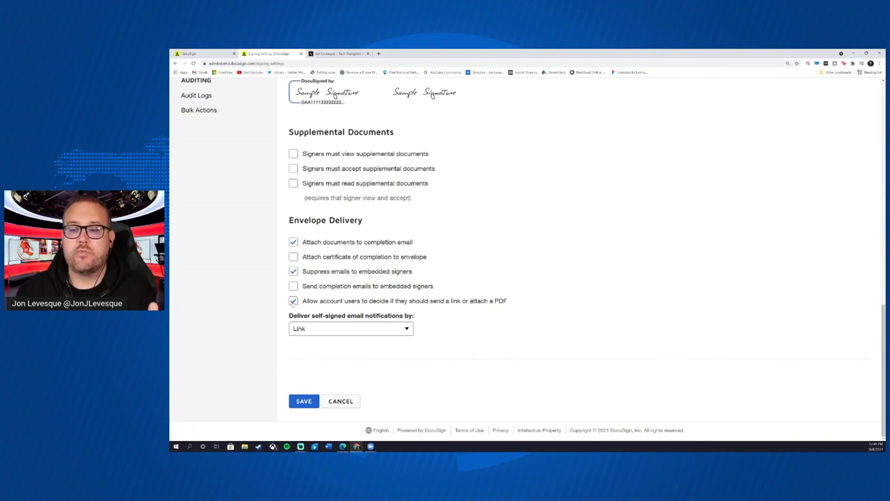
pyautogui.click(306, 402)
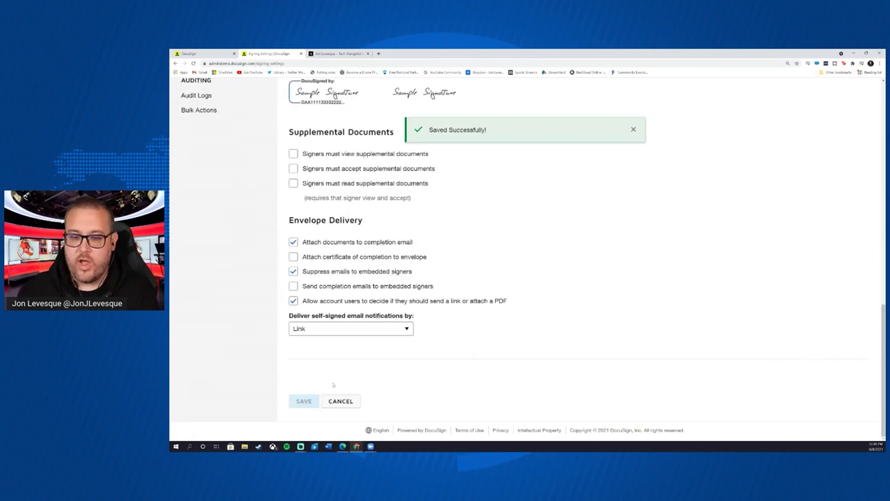
pyautogui.scroll(5, 237, 318)
pyautogui.scroll(2, 237, 319)
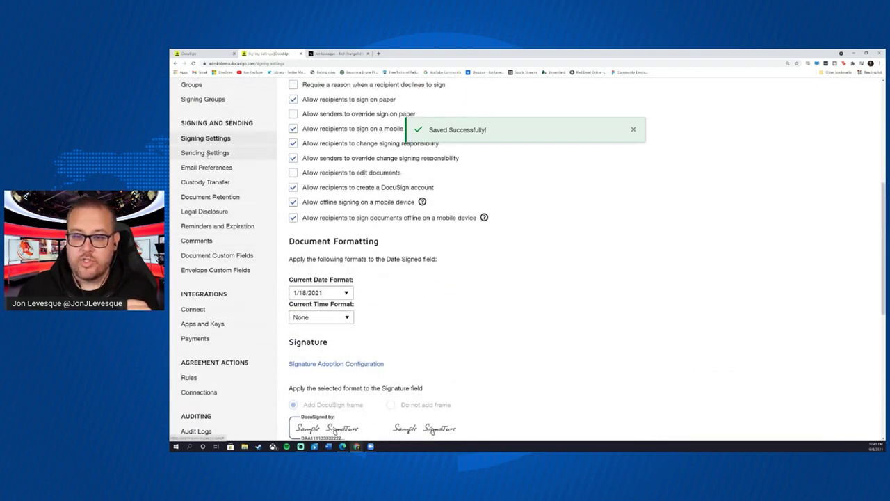
# - View Reminders and Expiration, showing reminders off and 120-day request expiration
pyautogui.click(218, 226)
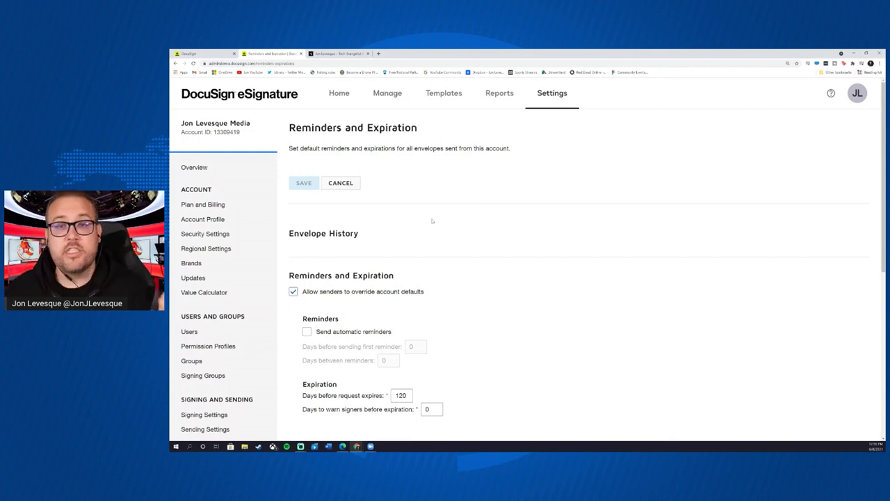
pyautogui.scroll(-2, 442, 262)
pyautogui.scroll(-1, 442, 262)
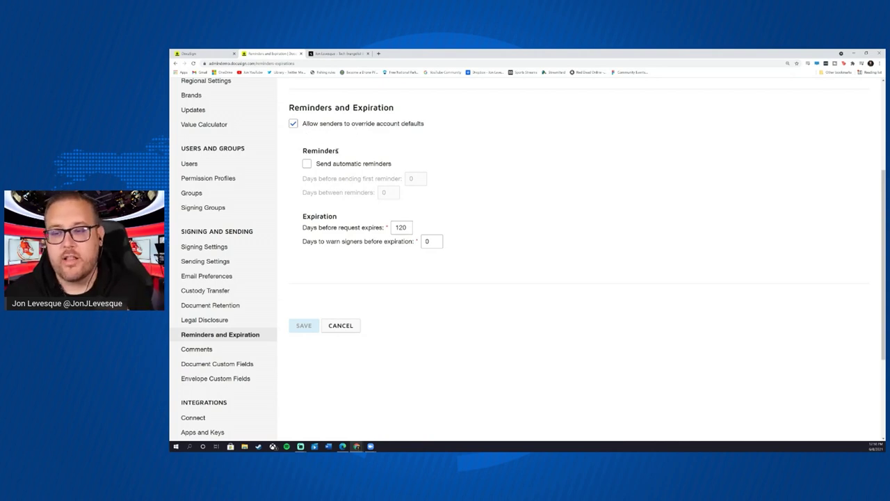
# - Enable automatic reminders with 7 days before the first reminder and 3 days between reminders
pyautogui.click(307, 165)
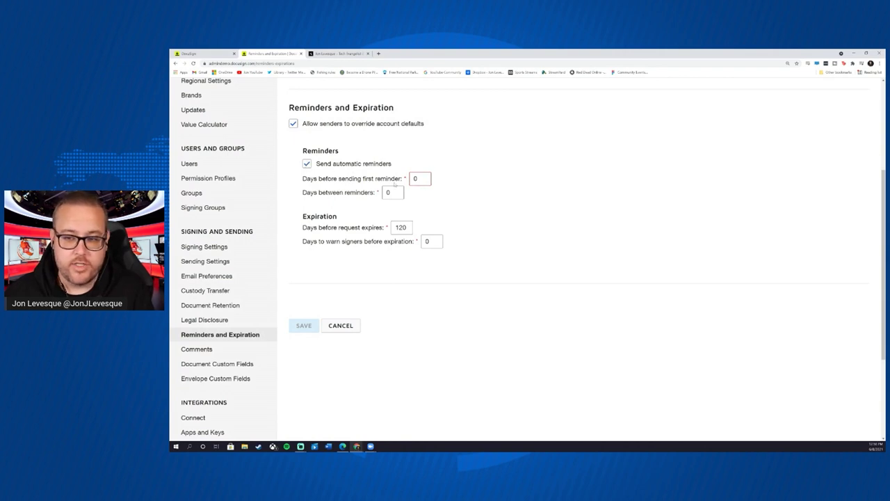
pyautogui.click(418, 179)
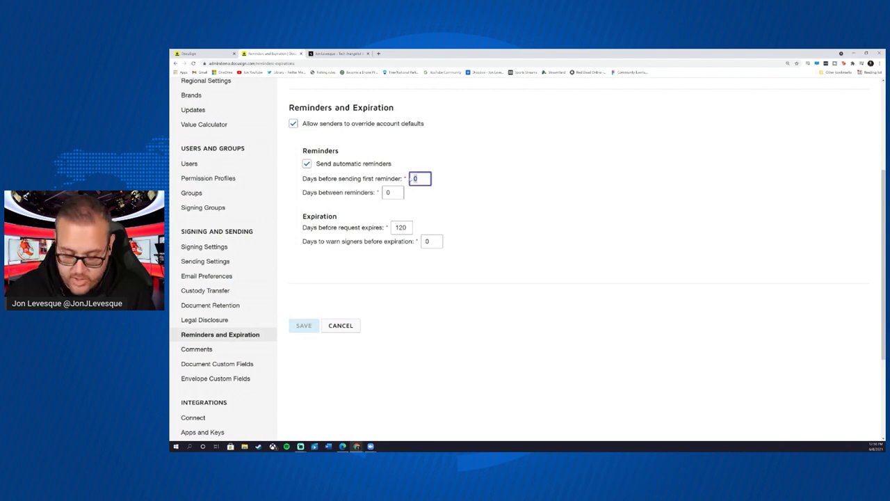
pyautogui.write('3')
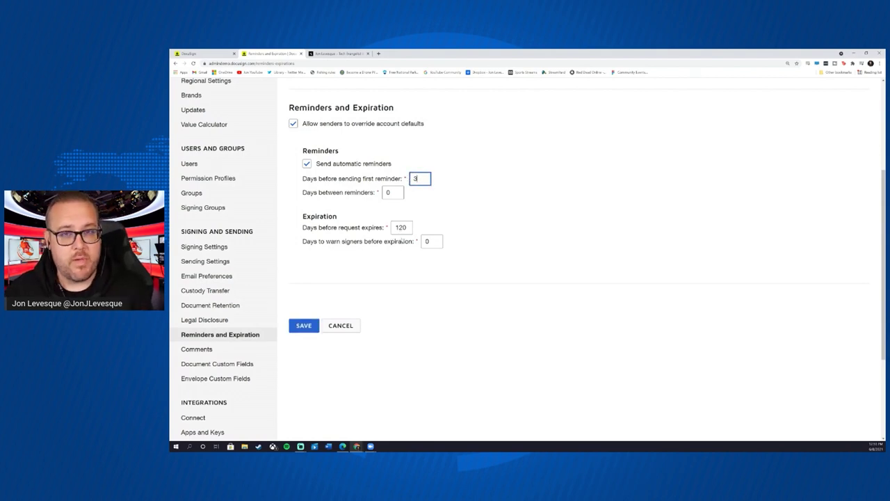
pyautogui.click(388, 193)
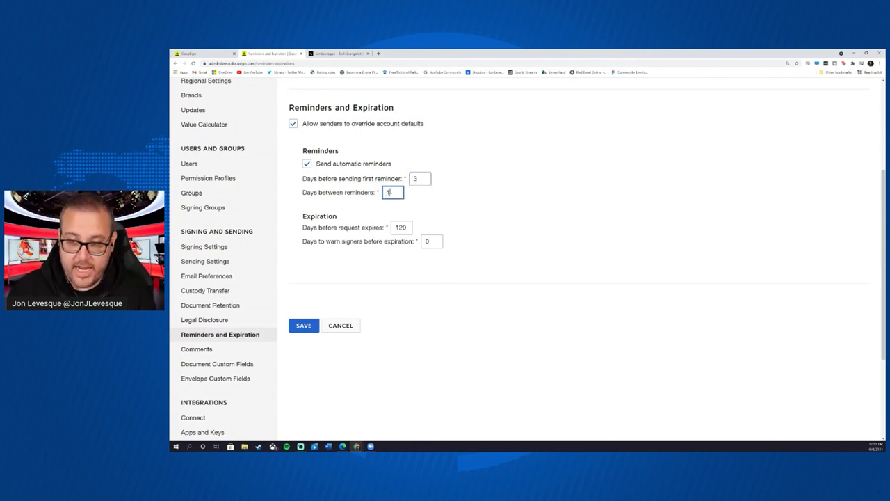
pyautogui.write('1')
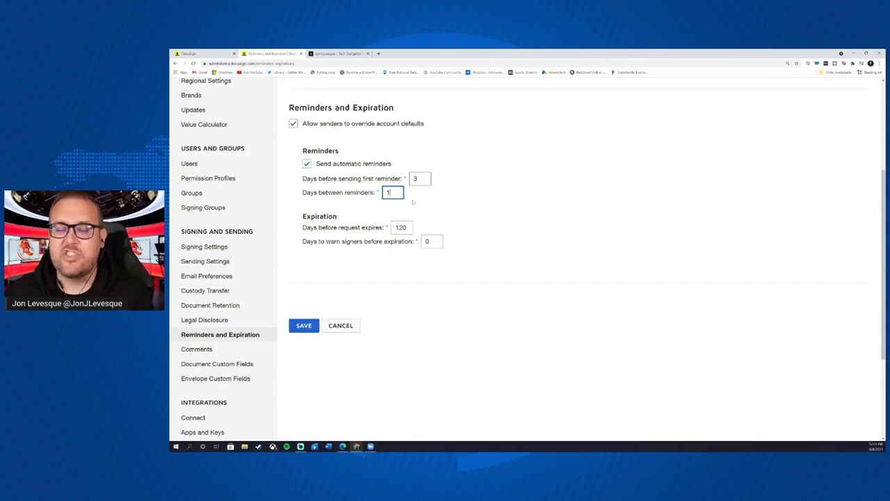
pyautogui.doubleClick(416, 178)
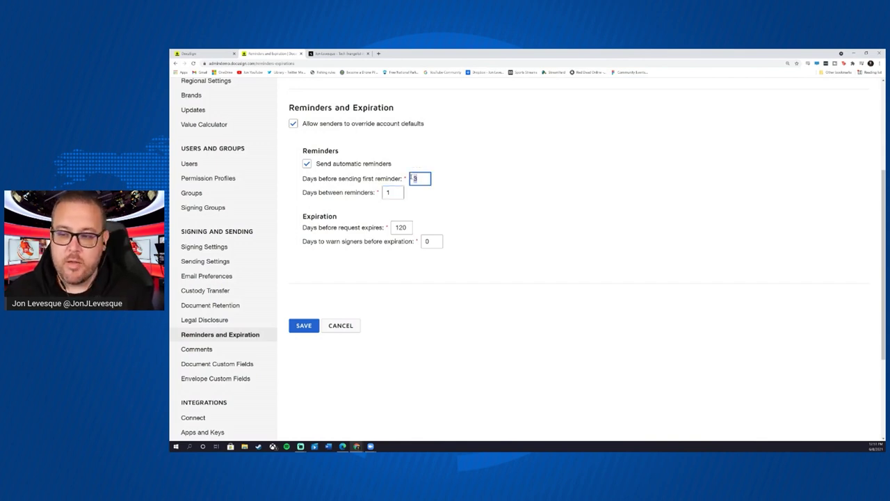
pyautogui.write('7')
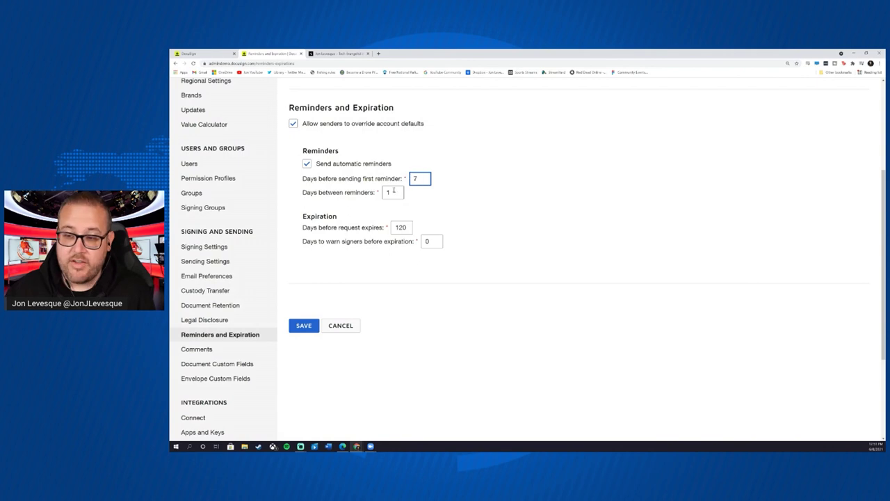
pyautogui.doubleClick(387, 192)
pyautogui.write('3')
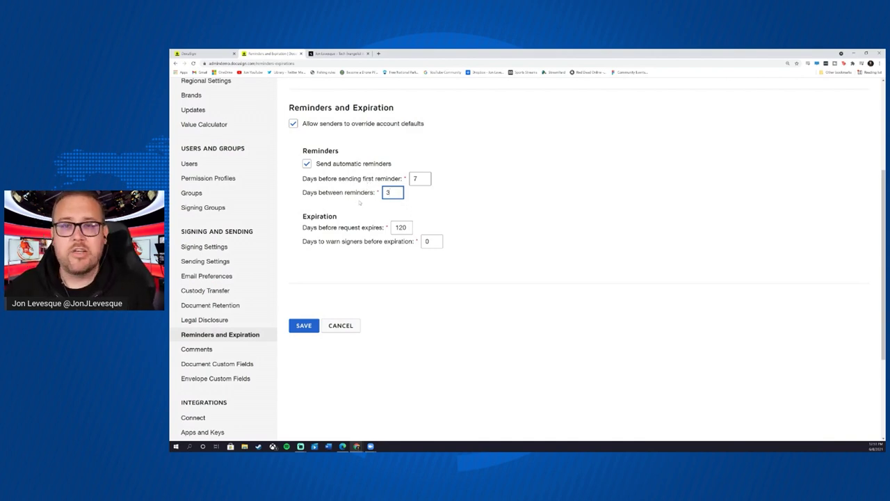
# - Set requests to expire after 30 days, warning signers 3 days before expiration
pyautogui.doubleClick(400, 226)
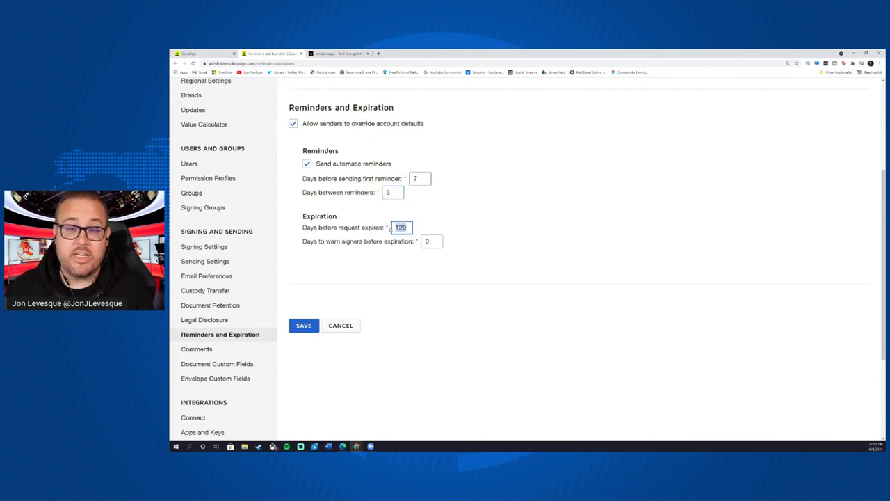
pyautogui.write('30')
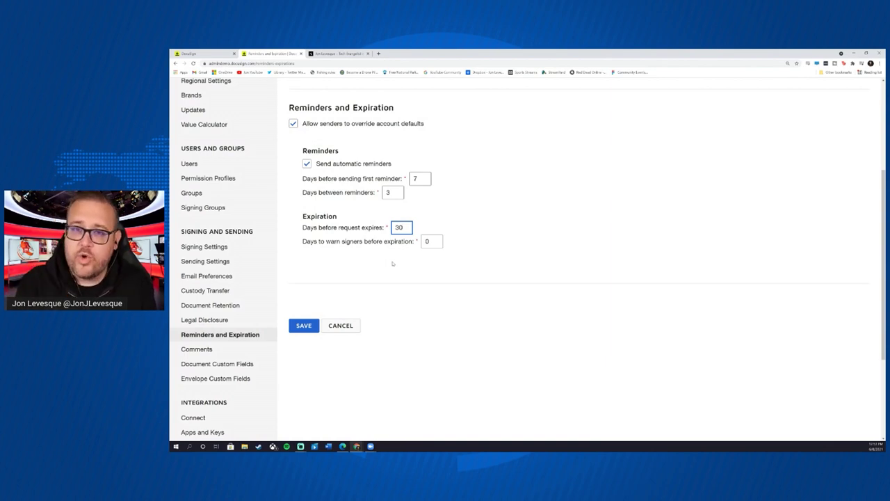
pyautogui.press('BackSpace')
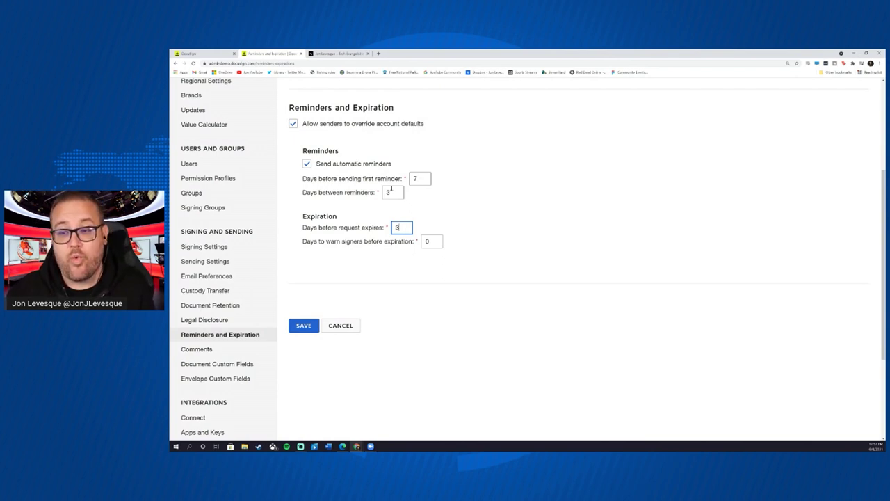
pyautogui.doubleClick(398, 229)
pyautogui.write('30')
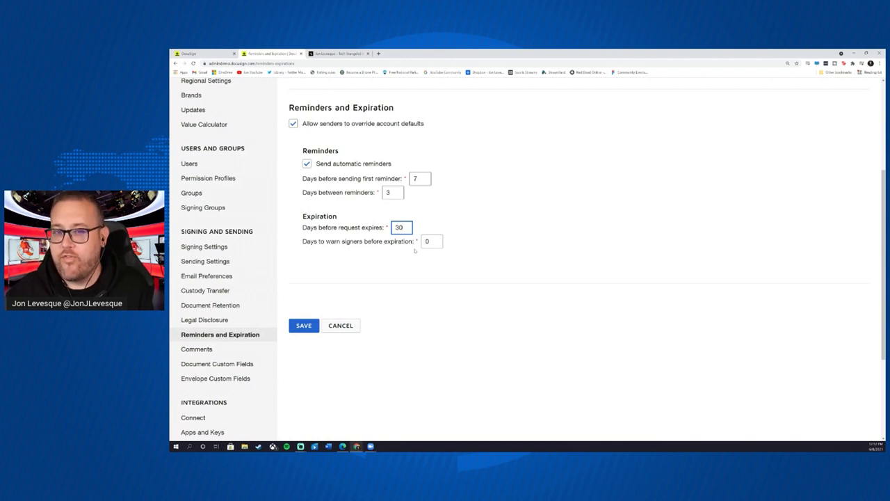
pyautogui.click(428, 242)
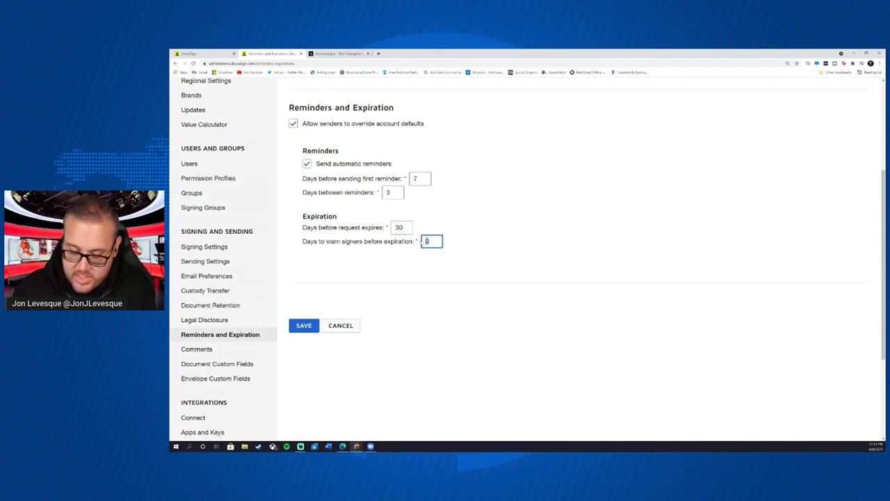
pyautogui.write('3')
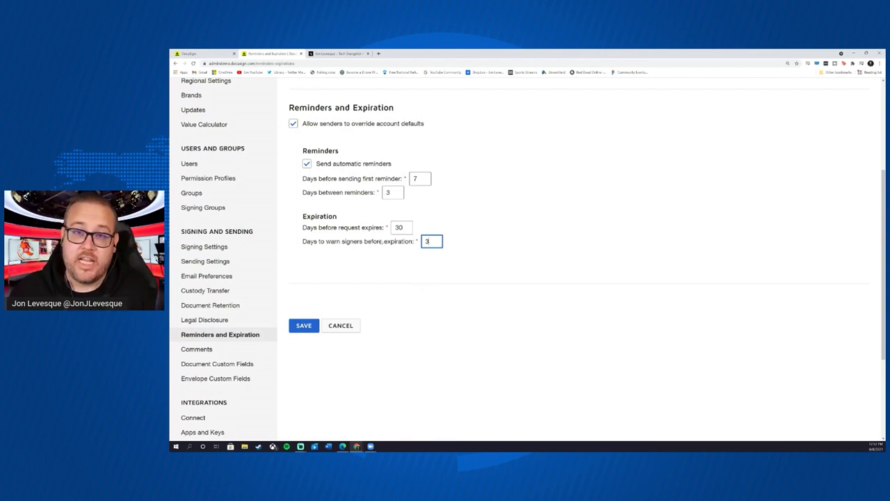
# - Save the reminder and expiration defaults
pyautogui.scroll(3, 376, 208)
pyautogui.scroll(-3, 400, 250)
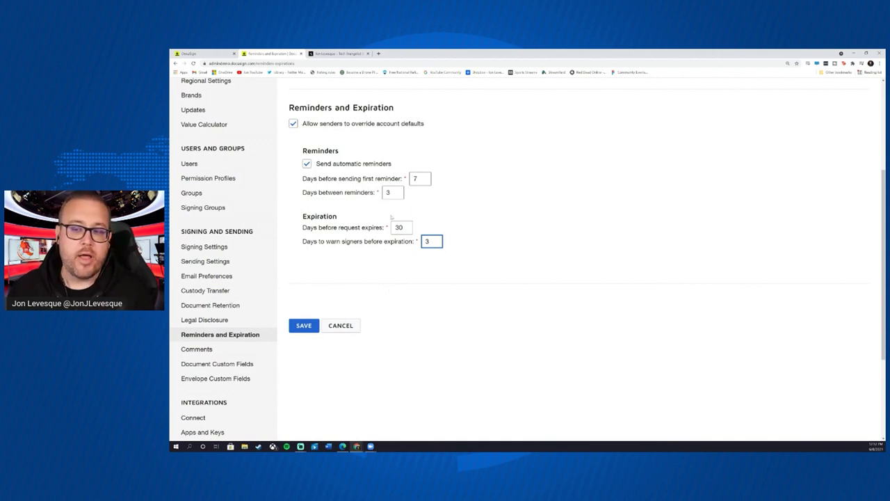
pyautogui.click(303, 326)
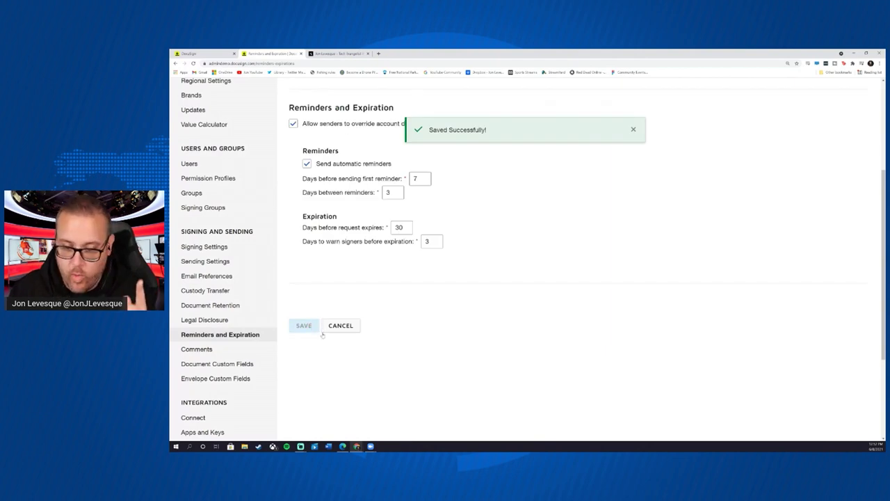
pyautogui.scroll(-3, 244, 348)
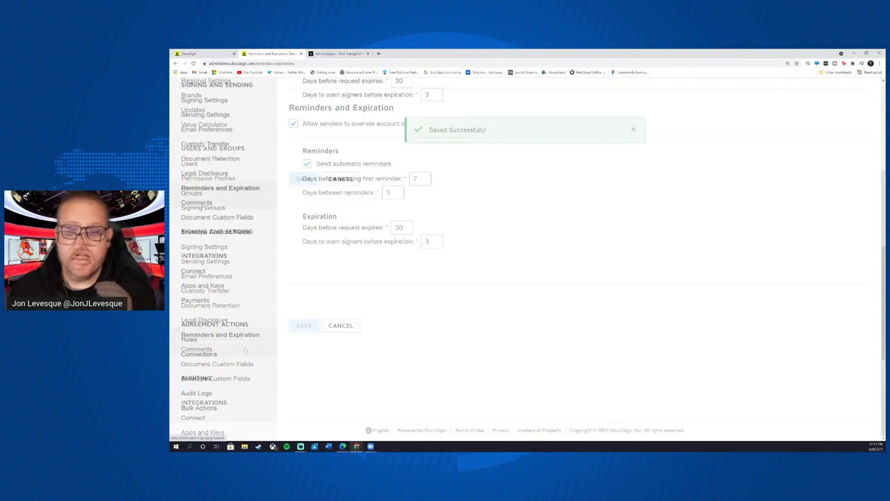
# - Go to the Comments section of the Settings sidebar
pyautogui.click(197, 202)
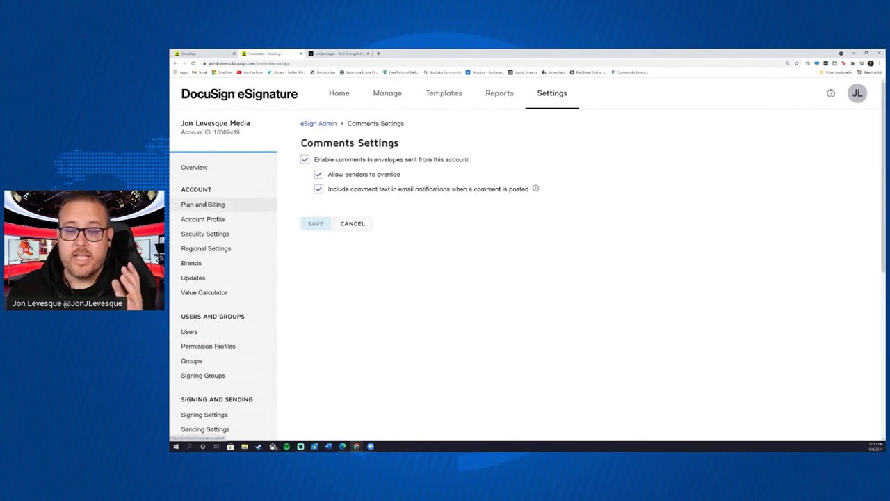